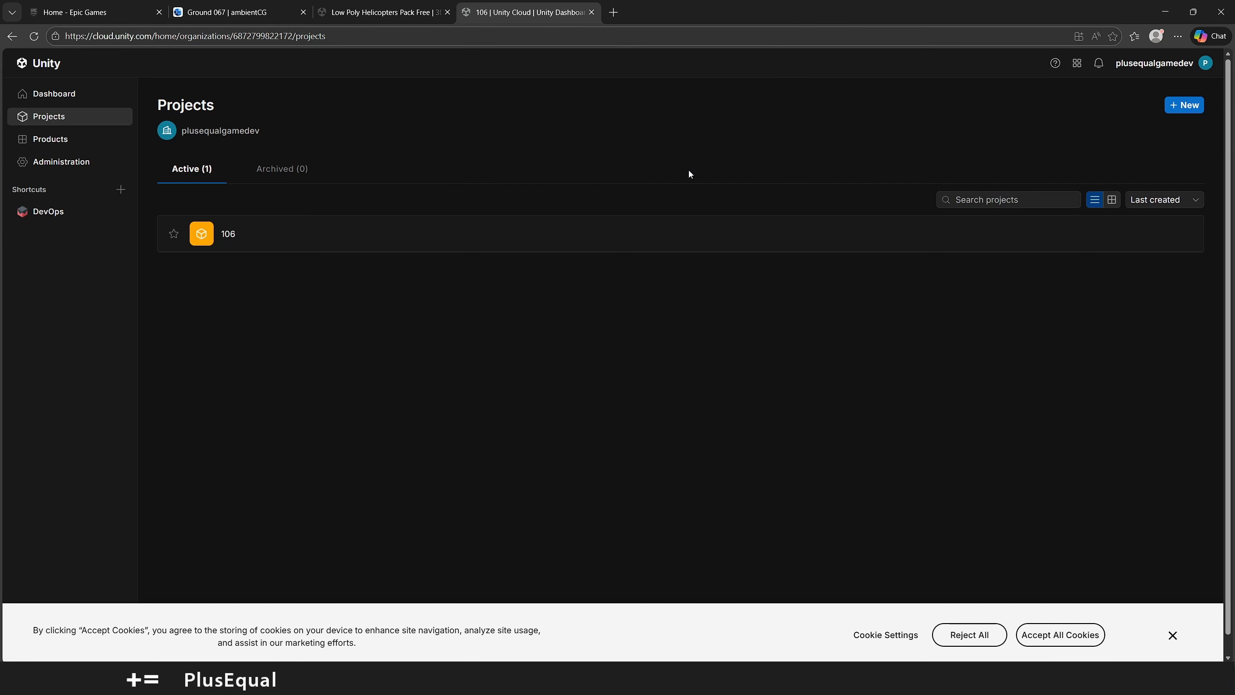
Look through the Unity Cloud dashboard sections up to the organization's administration settings and return to the Unity editor
left_click(62, 95)
left_click(63, 117)
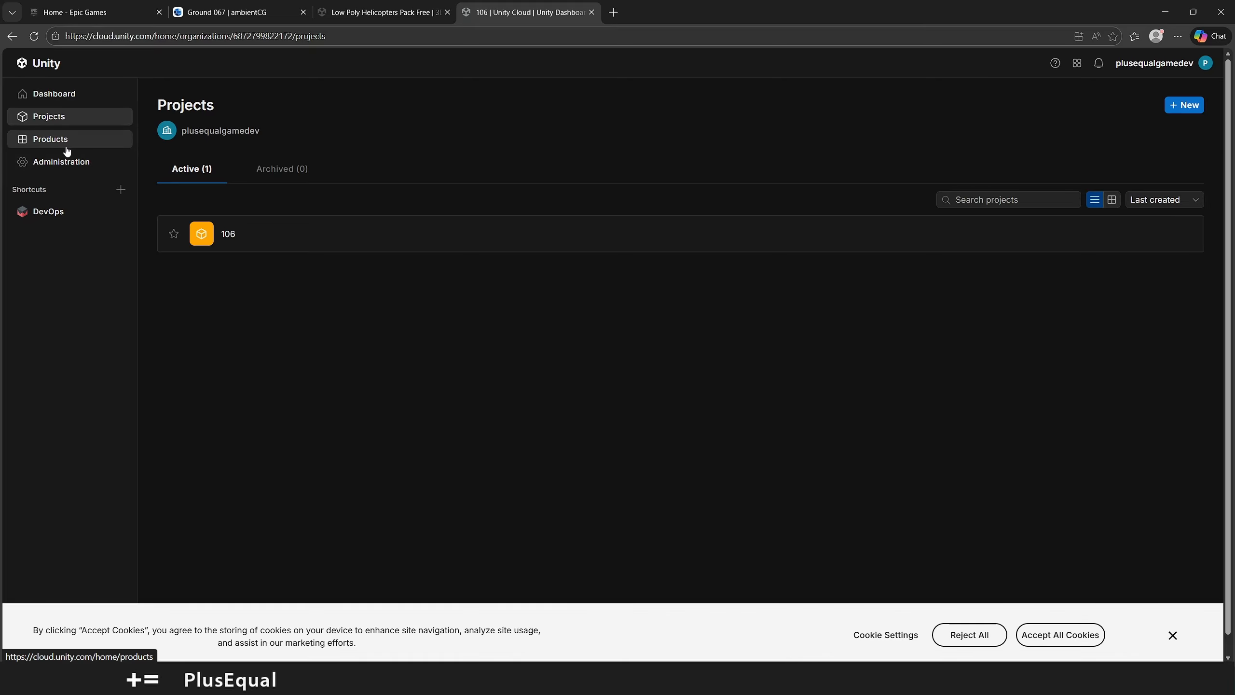
left_click(67, 148)
left_click(62, 161)
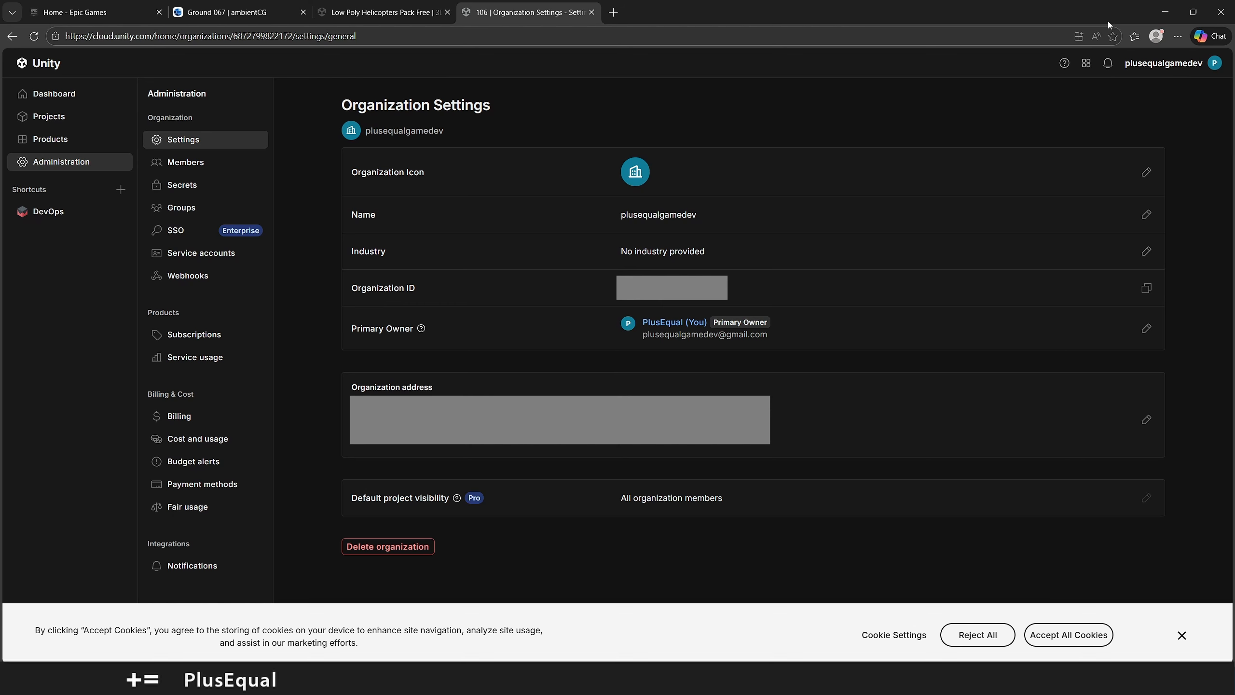
left_click(1165, 11)
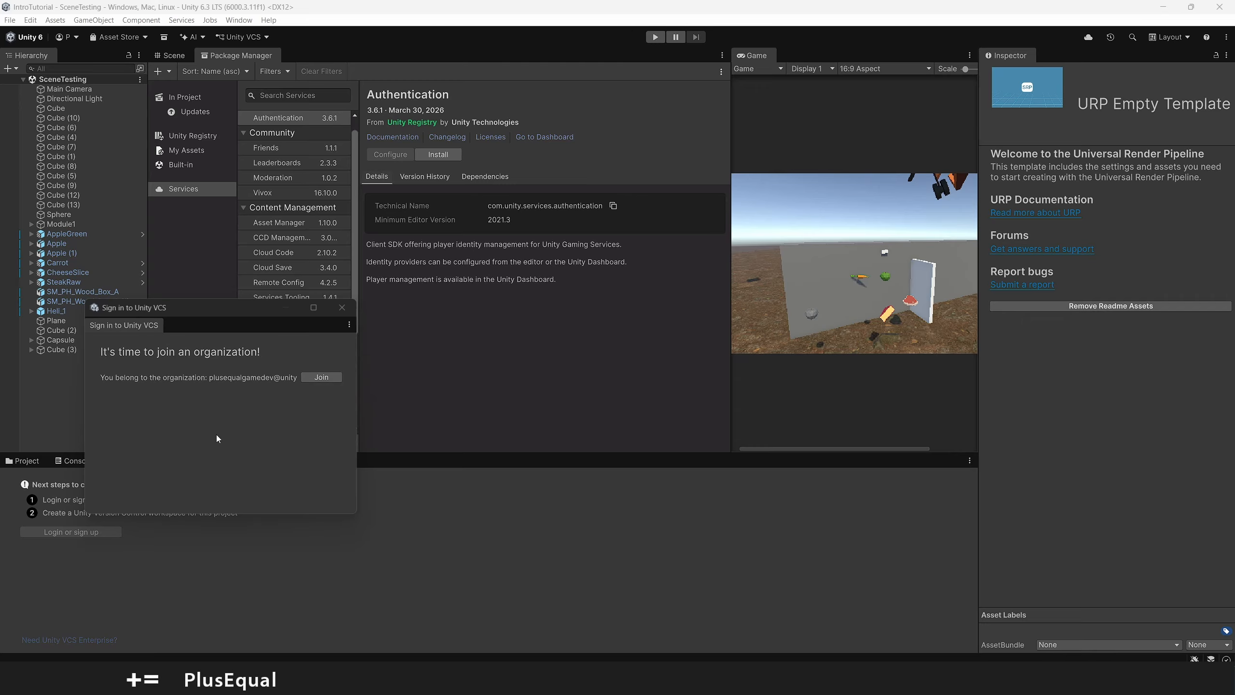
Join the existing organization and create the Unity VCS workspace 106-IntroTutorial for the 106/IntroTutorial repository
left_click(322, 378)
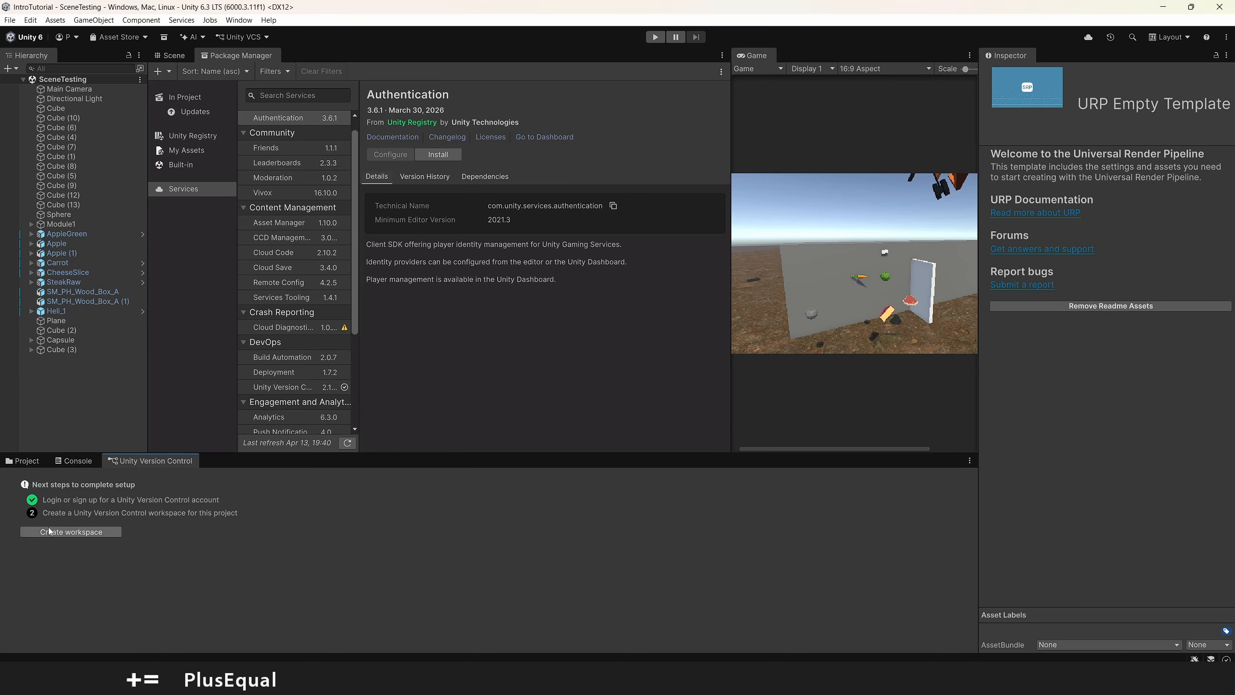
left_click(91, 535)
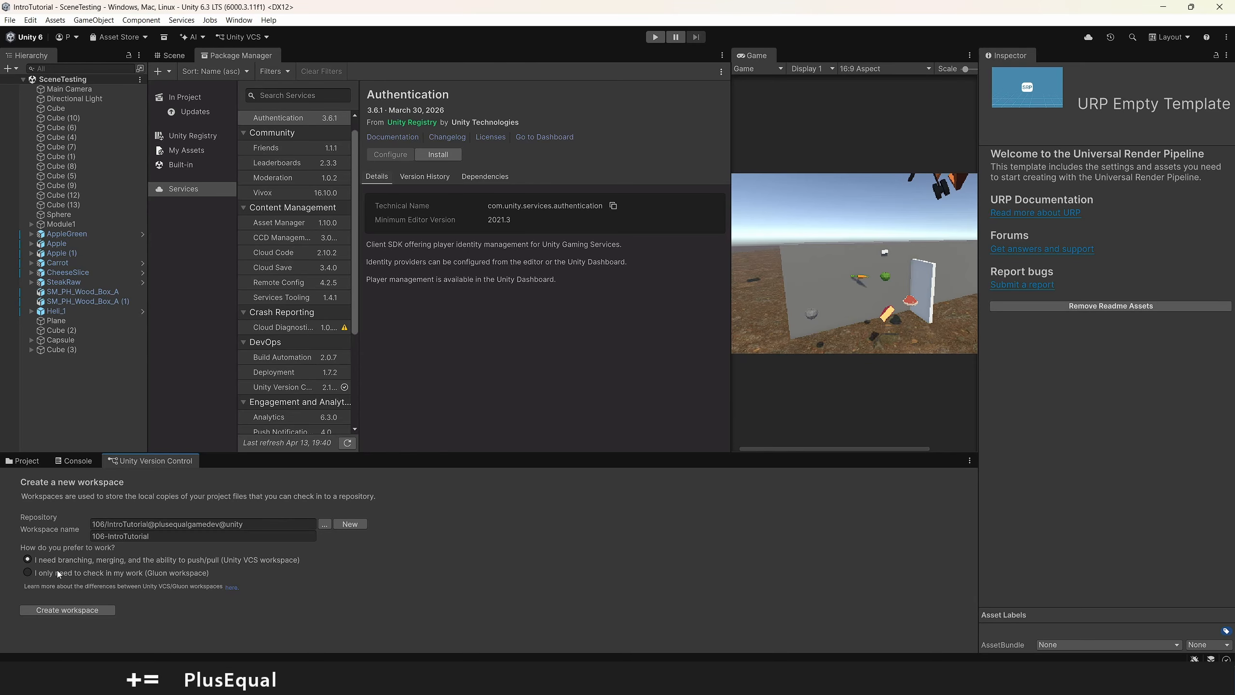
left_click(84, 614)
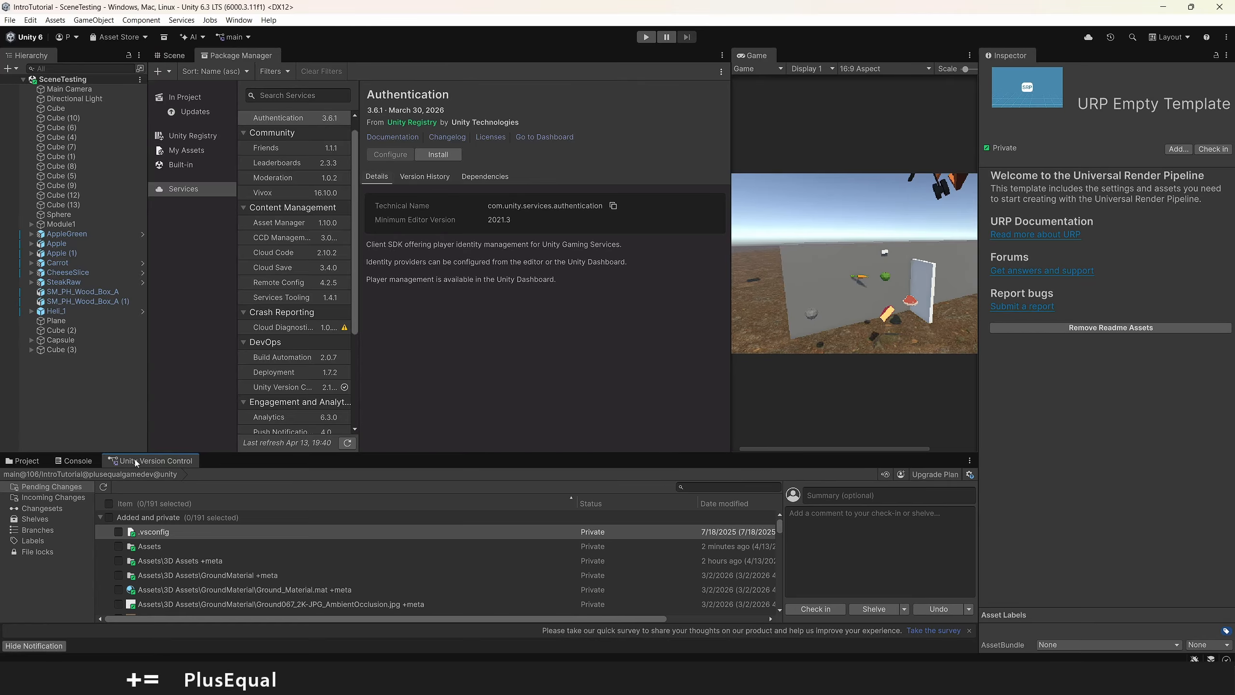
Dock the Unity Version Control window beside the Package Manager and widen that central area to show the full changes list
left_click_drag(149, 464, 303, 57)
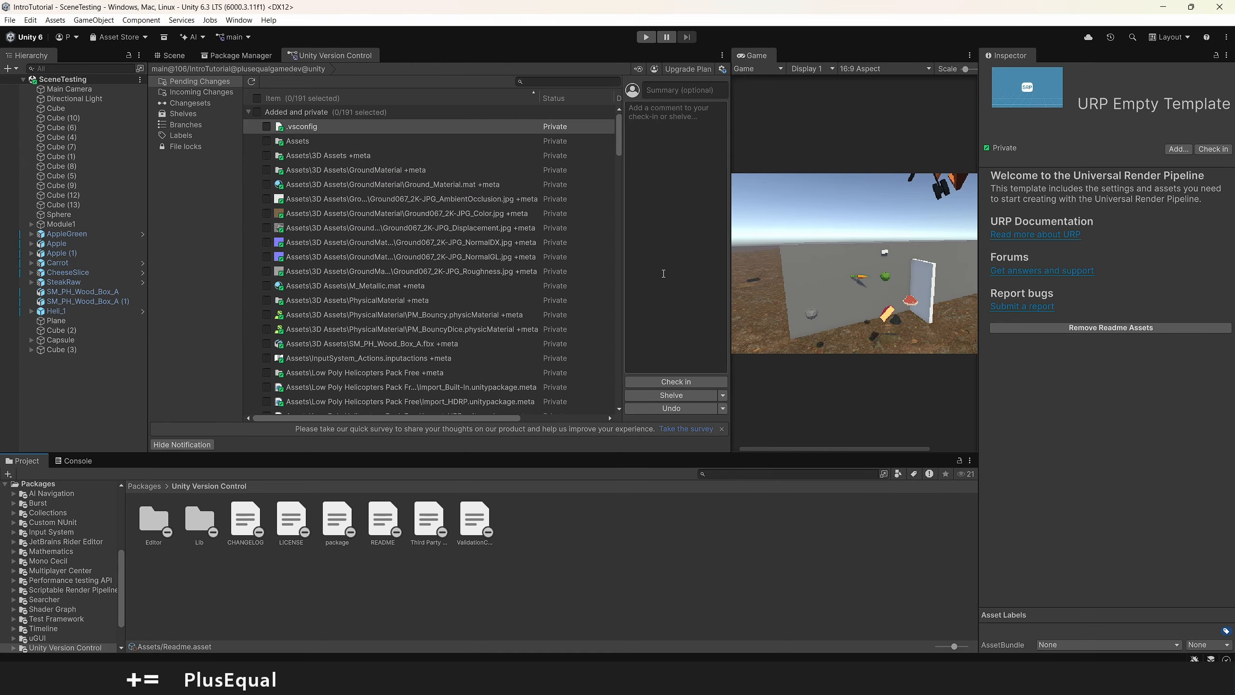
left_click_drag(732, 102, 918, 107)
left_click_drag(148, 166, 121, 166)
mouse_move(761, 121)
left_mouse_down()
mouse_move(768, 386)
mouse_move(769, 112)
left_mouse_up()
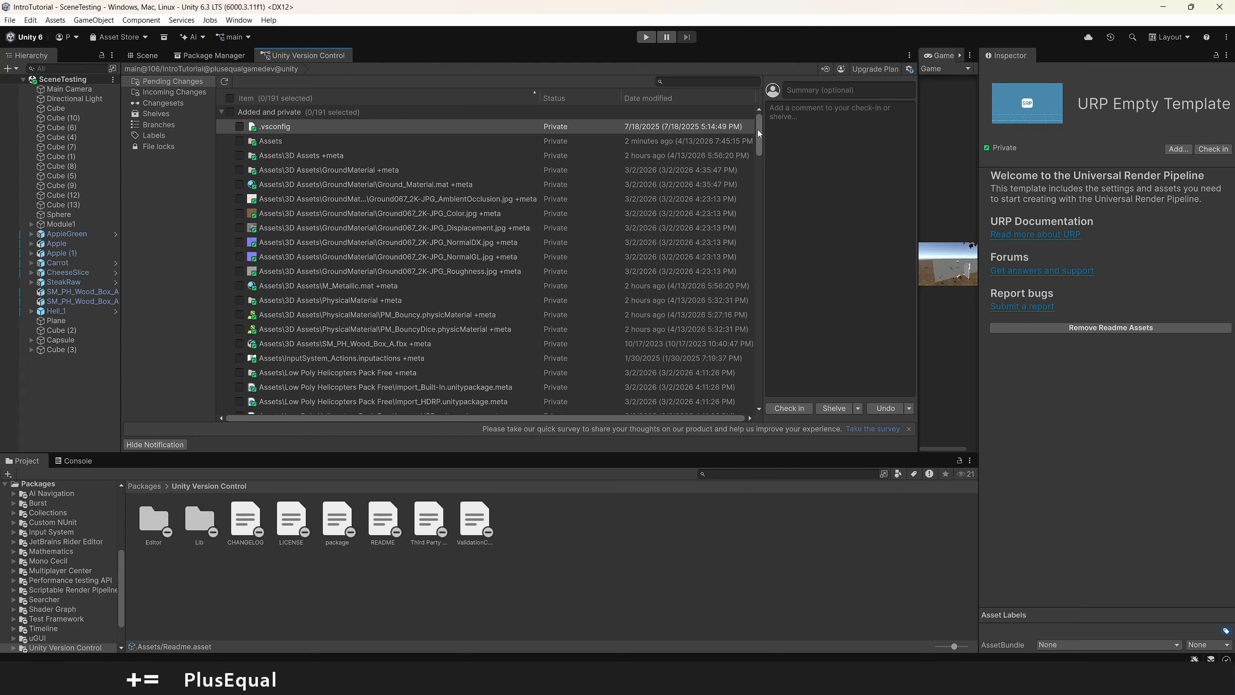
Look over the pending changes and select all items in the Added and private group
left_click_drag(759, 130, 406, 141)
left_click(230, 113)
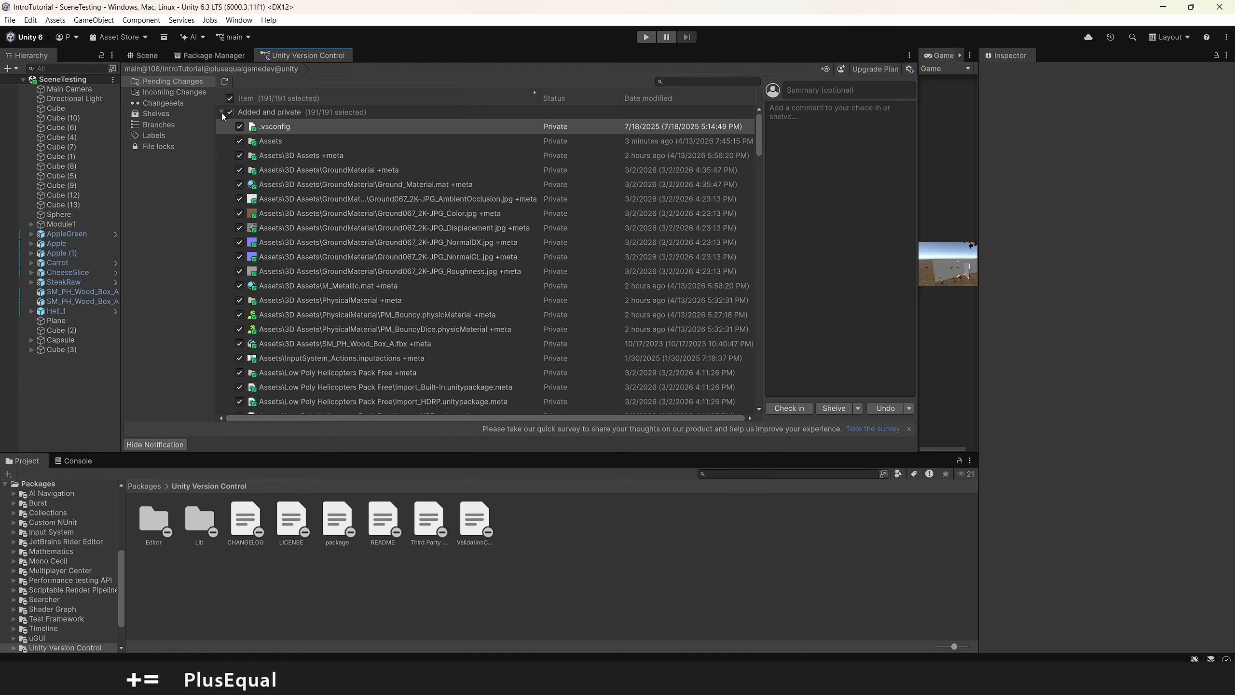
left_click(222, 112)
left_click(221, 112)
Enter the check-in summary "First commit" and the comment "Adding my first batch of files"
left_click(827, 90)
type("First commit")
left_click(836, 113)
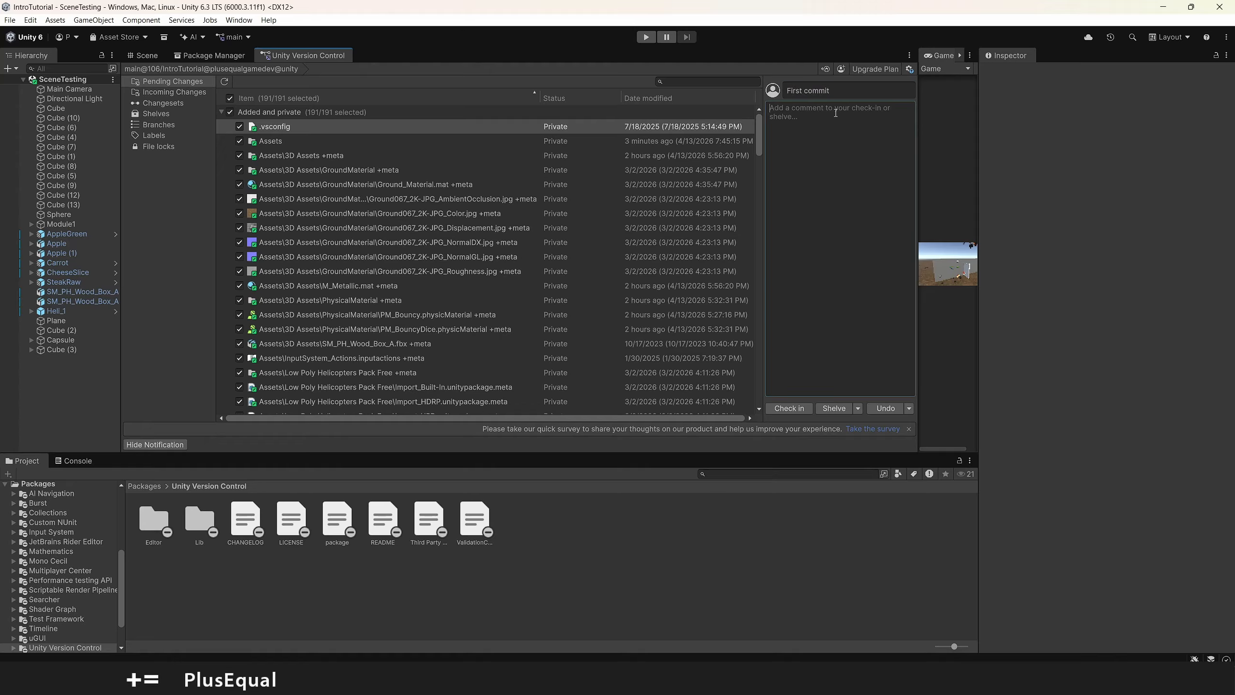
type("Adding my first batch of giles")
key("BackSpace")
key("BackSpace")
key("BackSpace")
key("BackSpace")
key("BackSpace")
type("files")
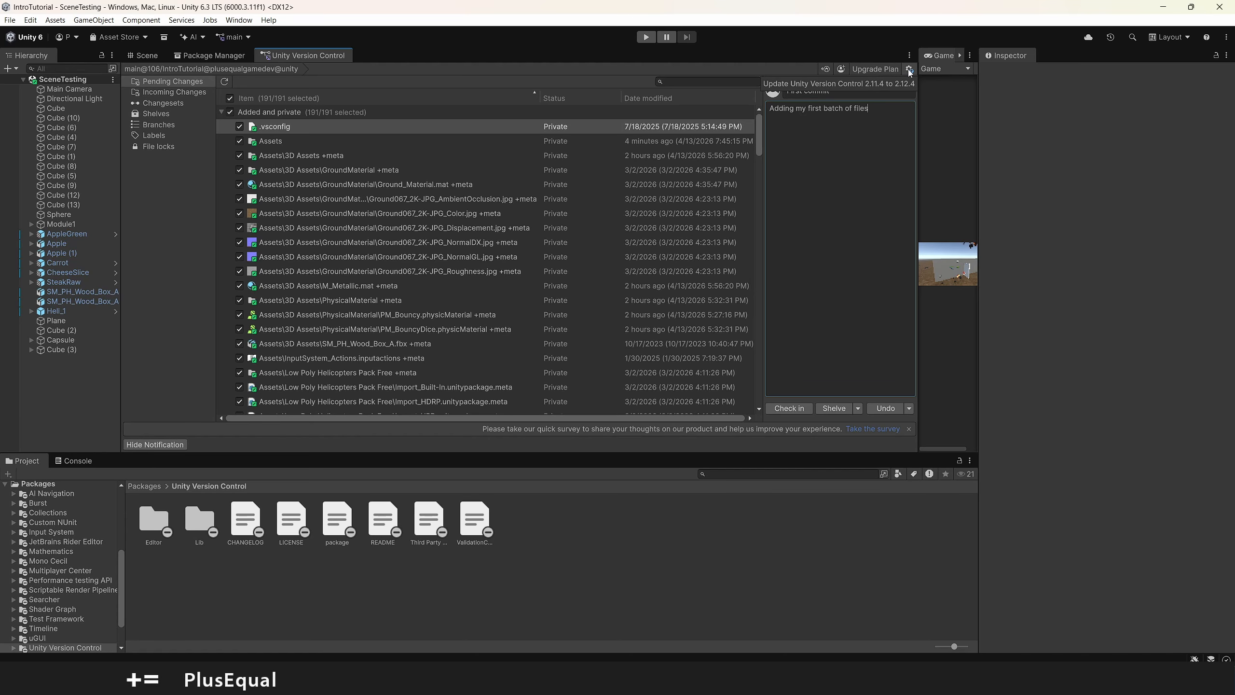
Update the Unity Version Control package to version 2.12.4
left_click(908, 69)
left_click(953, 138)
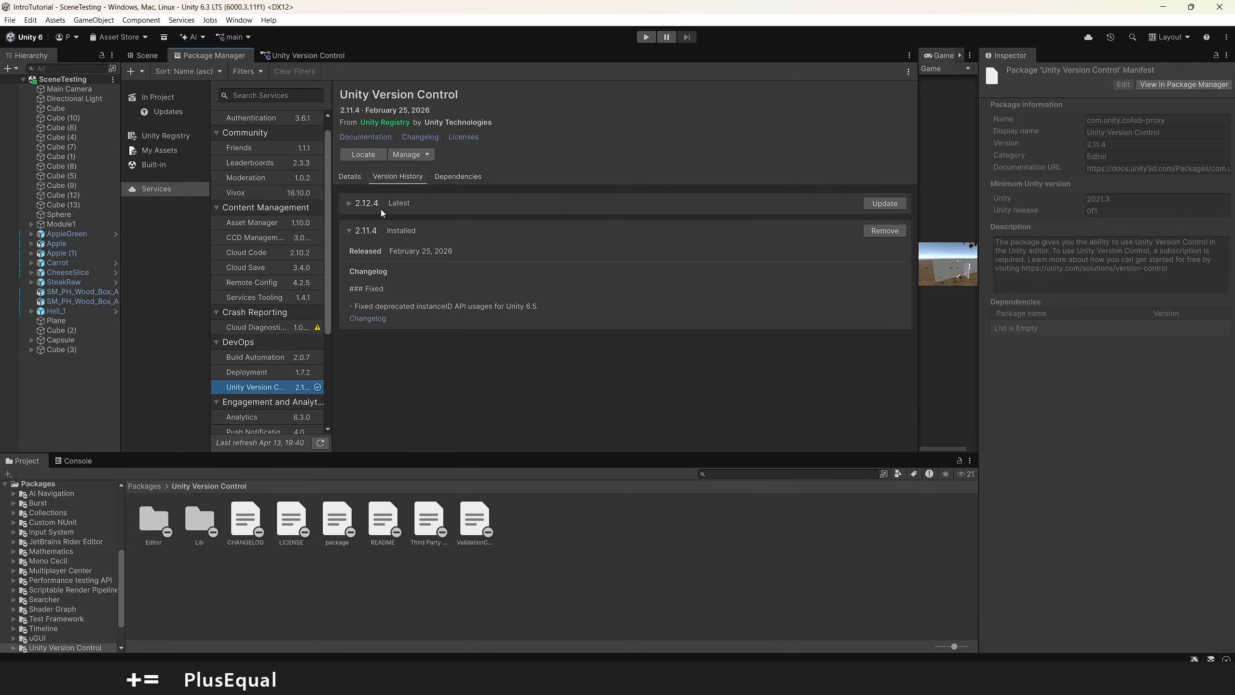
left_click(881, 205)
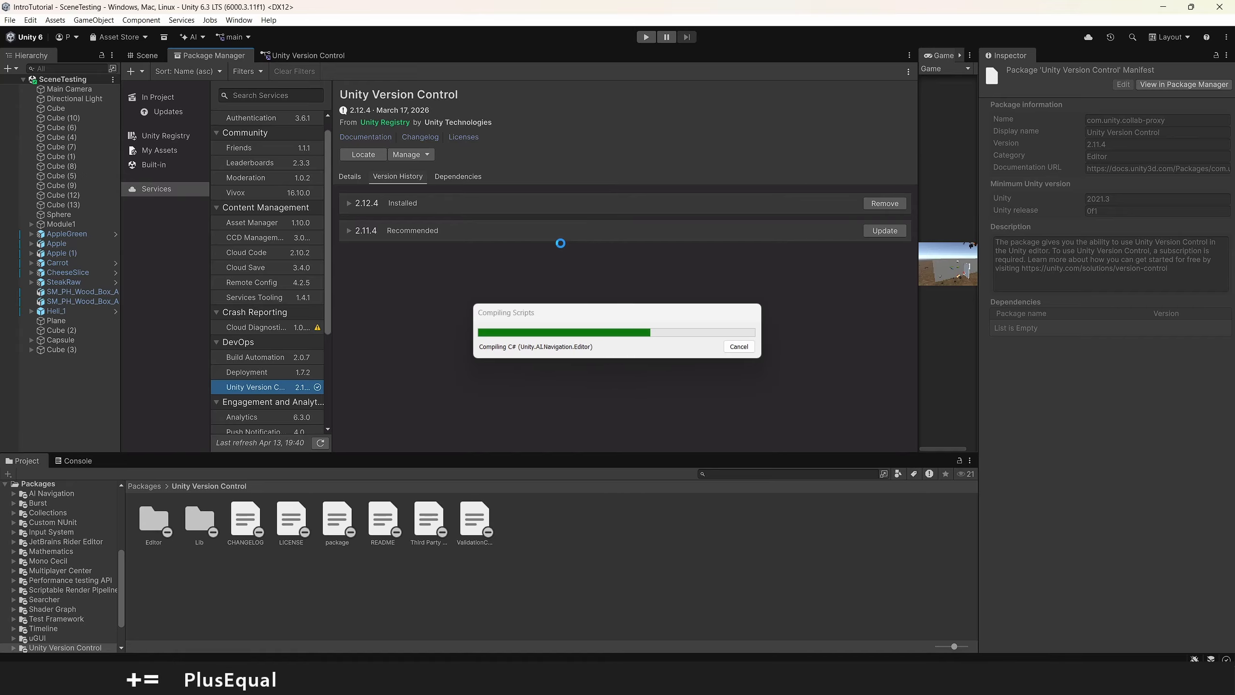
Select all added and private files in the pending changes for check-in and refresh the list
left_click(315, 58)
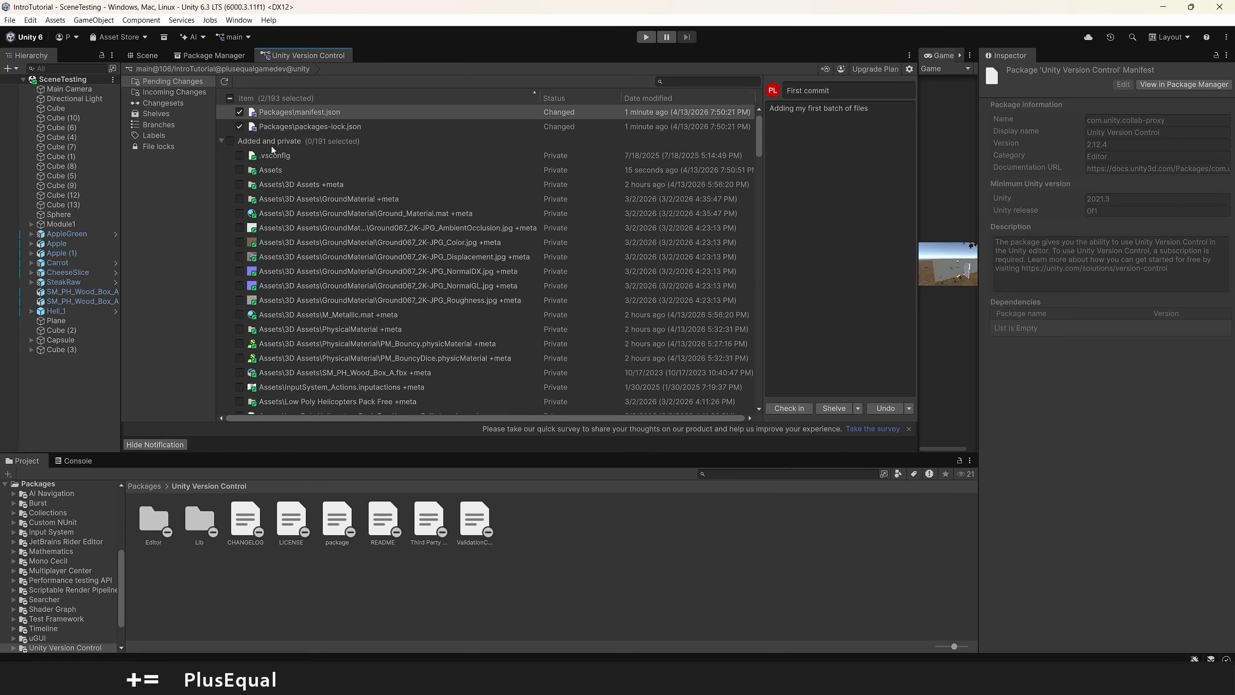
left_click(231, 142)
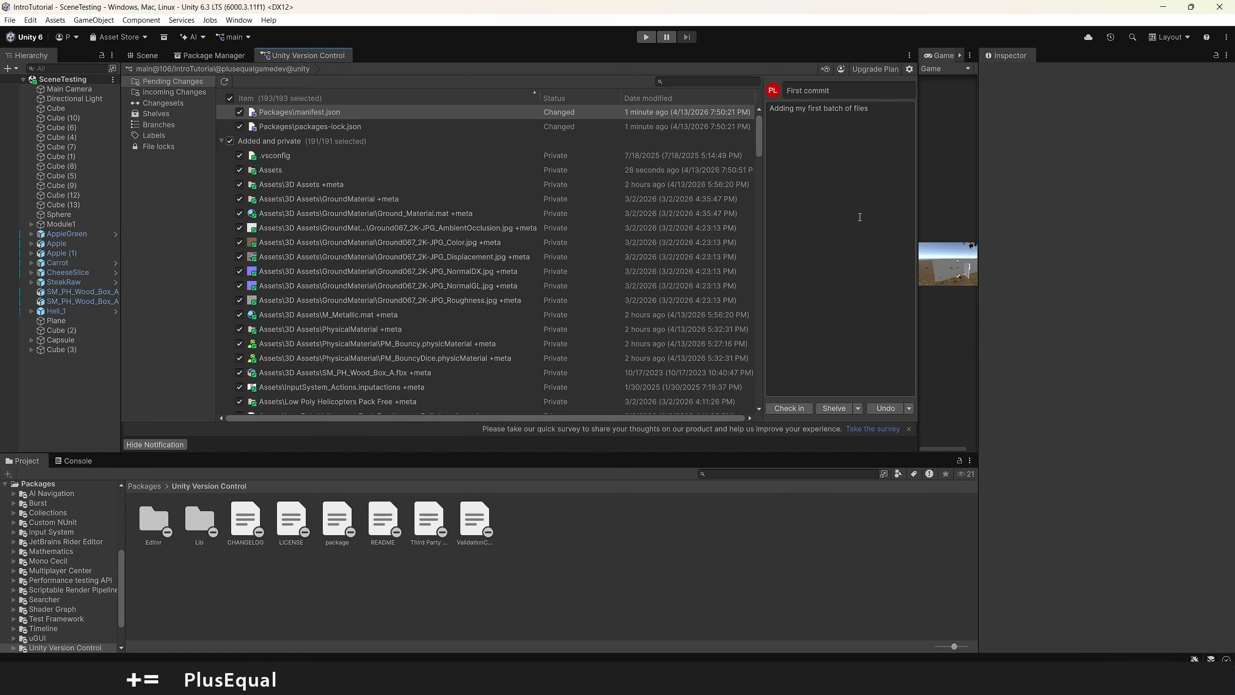
left_click(227, 82)
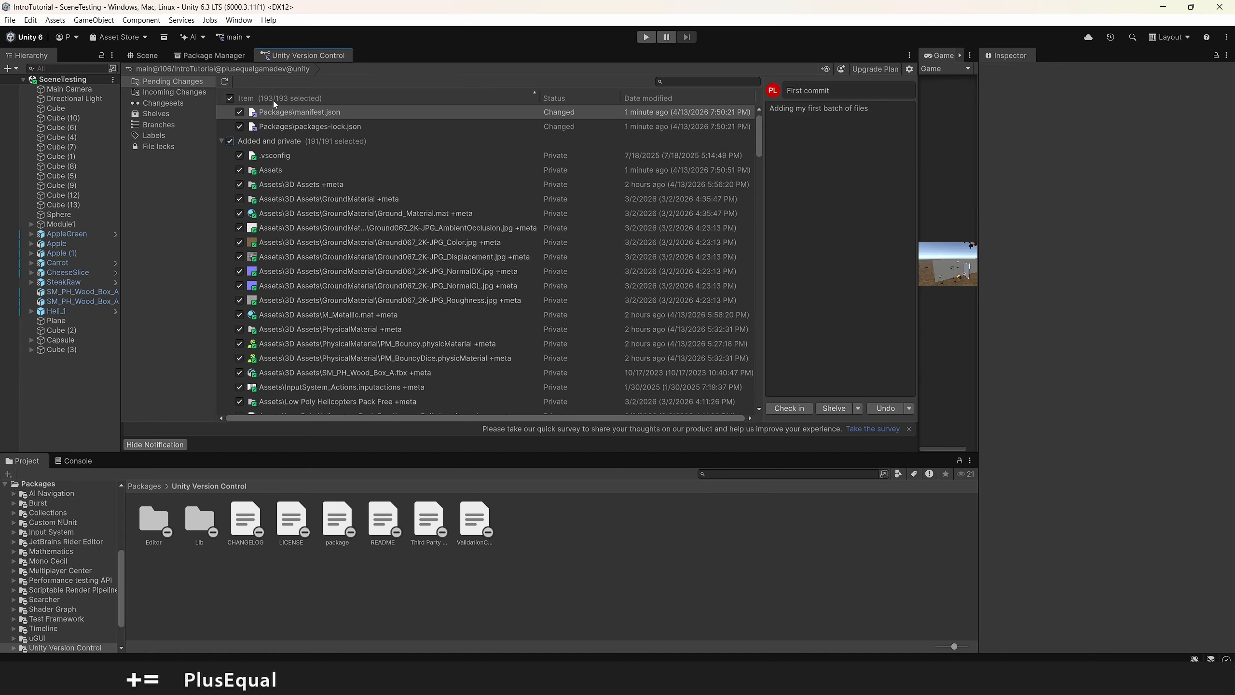
View the 106 project's members and the user types offered when inviting, cancel the invitation and return to the Unity editor
left_click(844, 70)
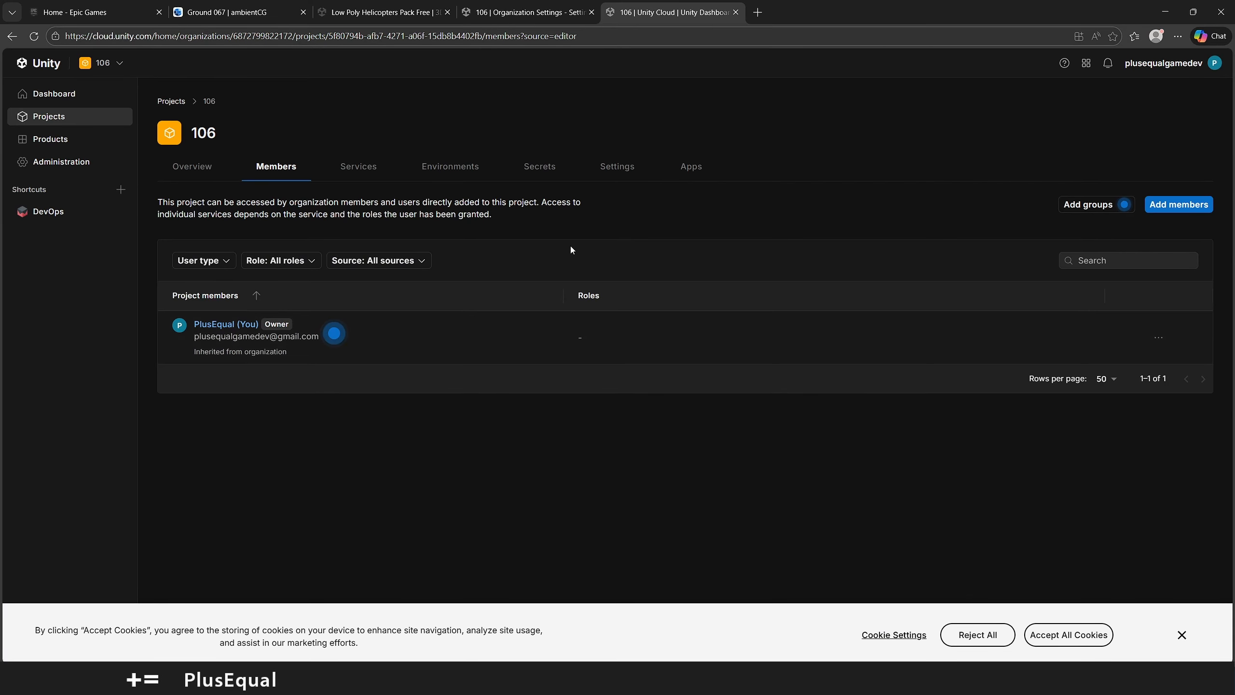
left_click(1124, 205)
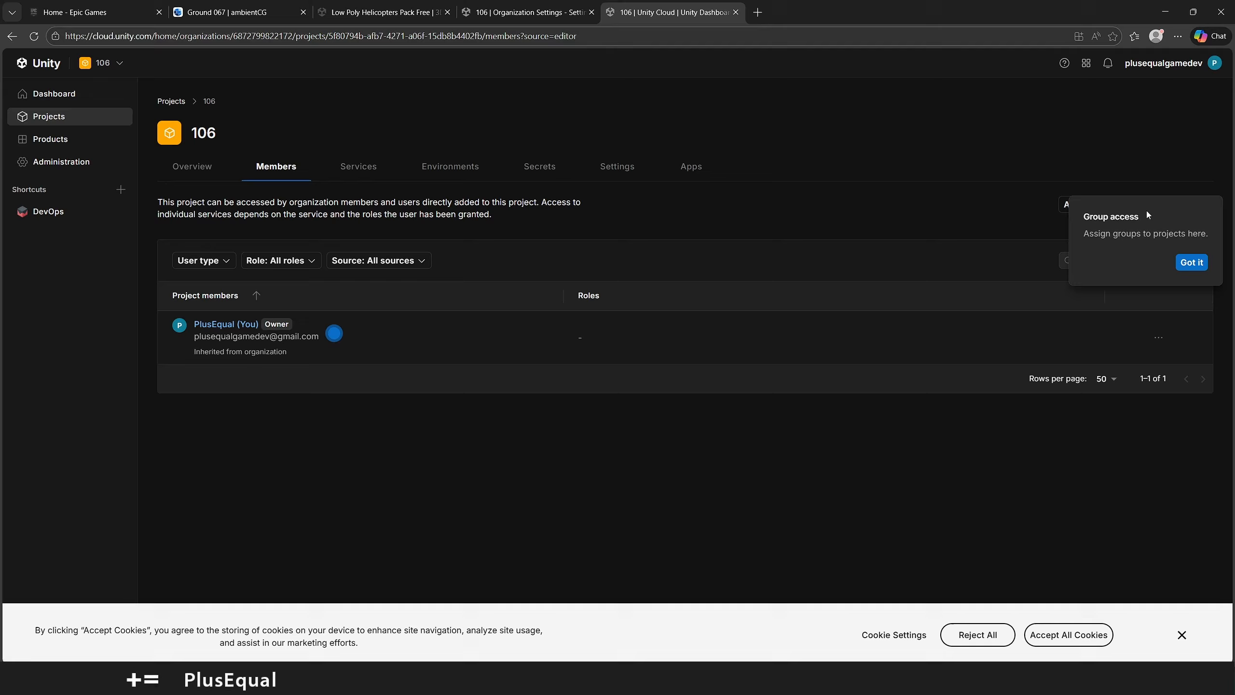
left_click(1191, 262)
left_click(1179, 205)
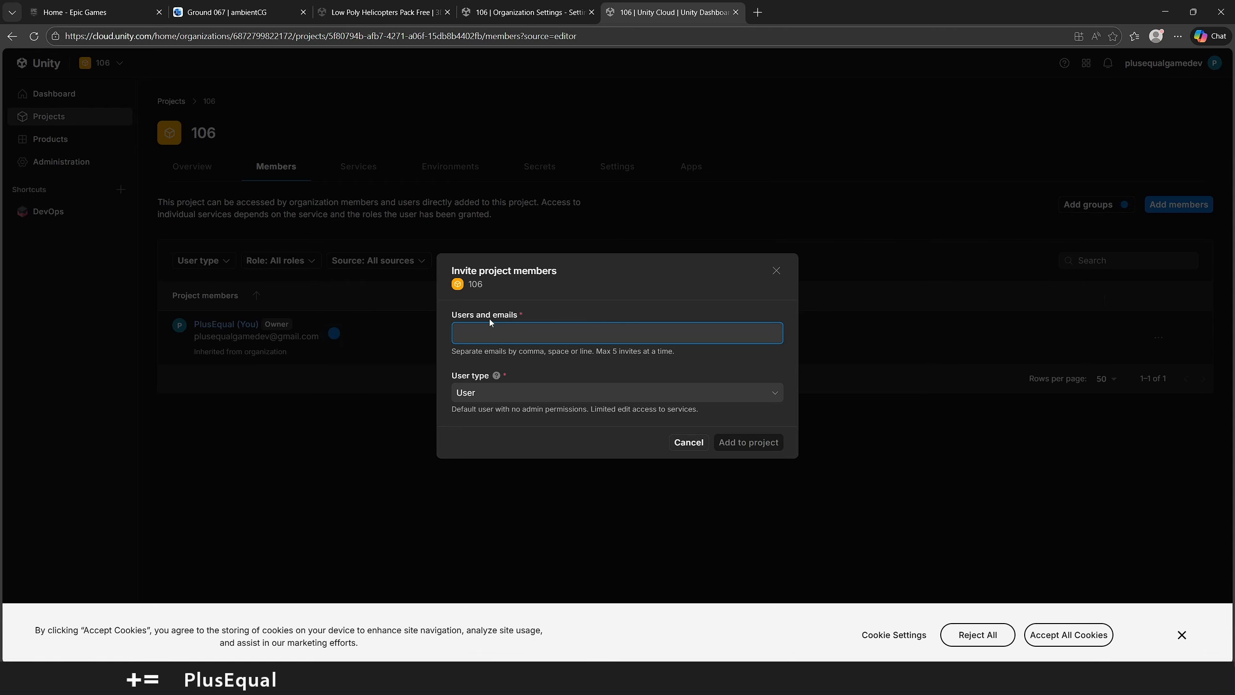
left_click(496, 392)
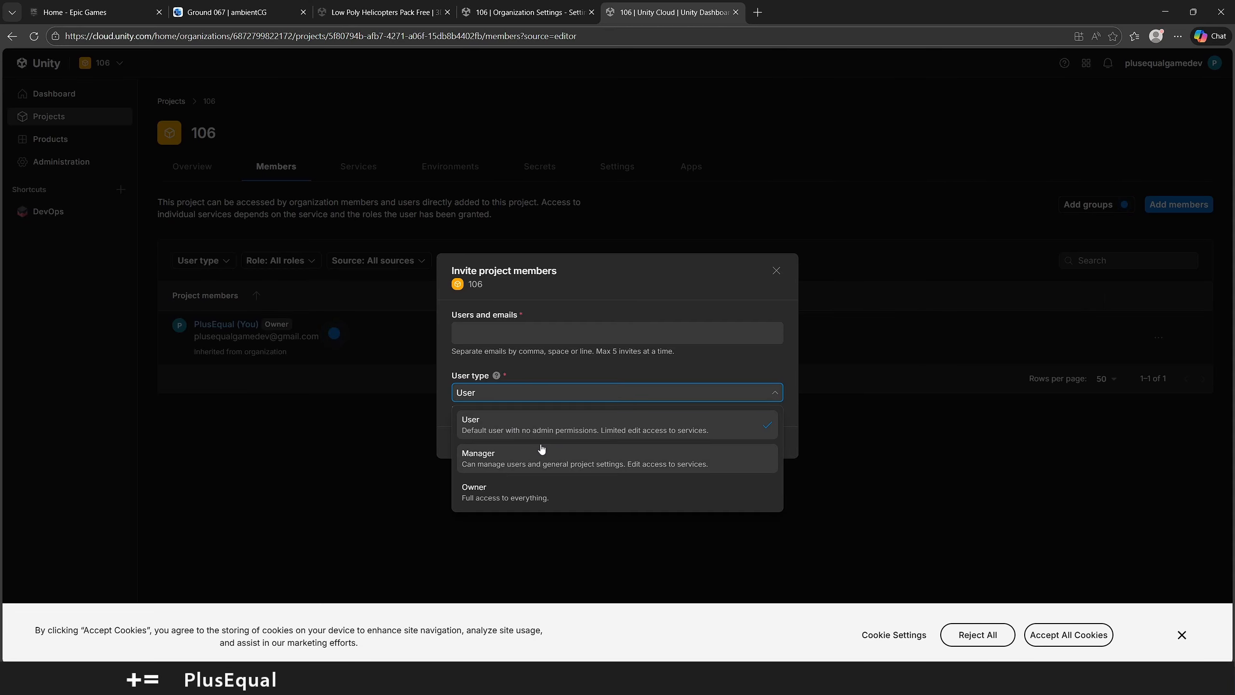
left_click(541, 365)
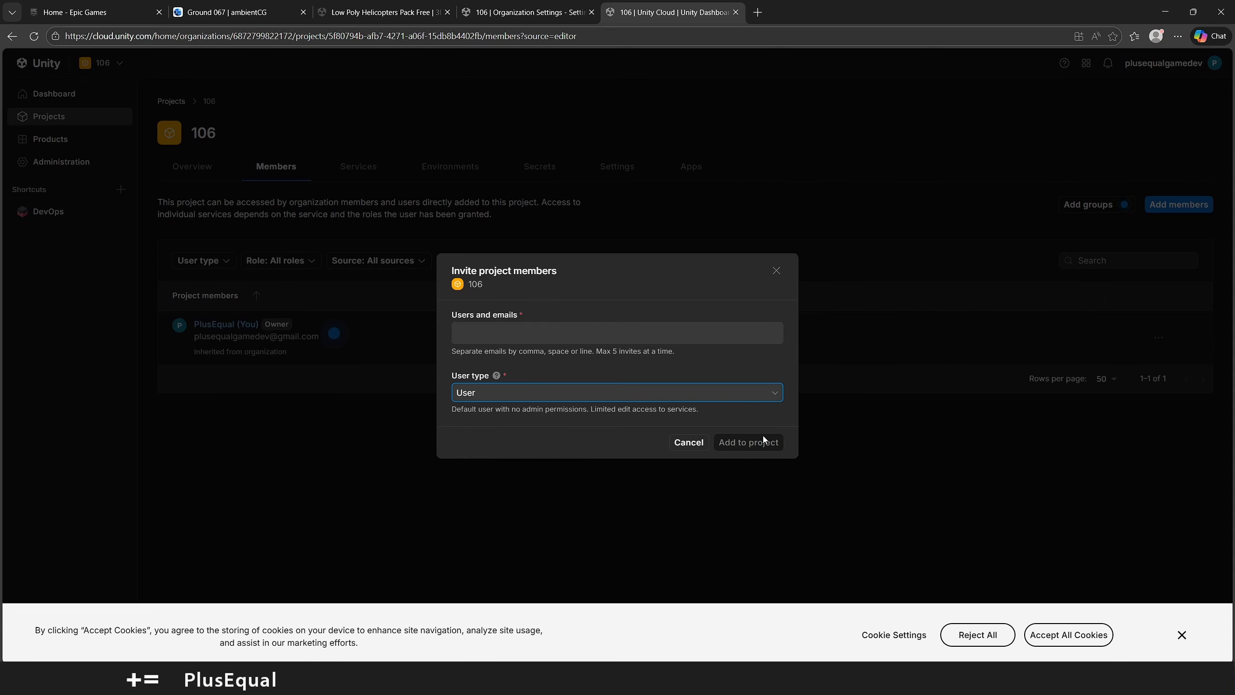
left_click(777, 271)
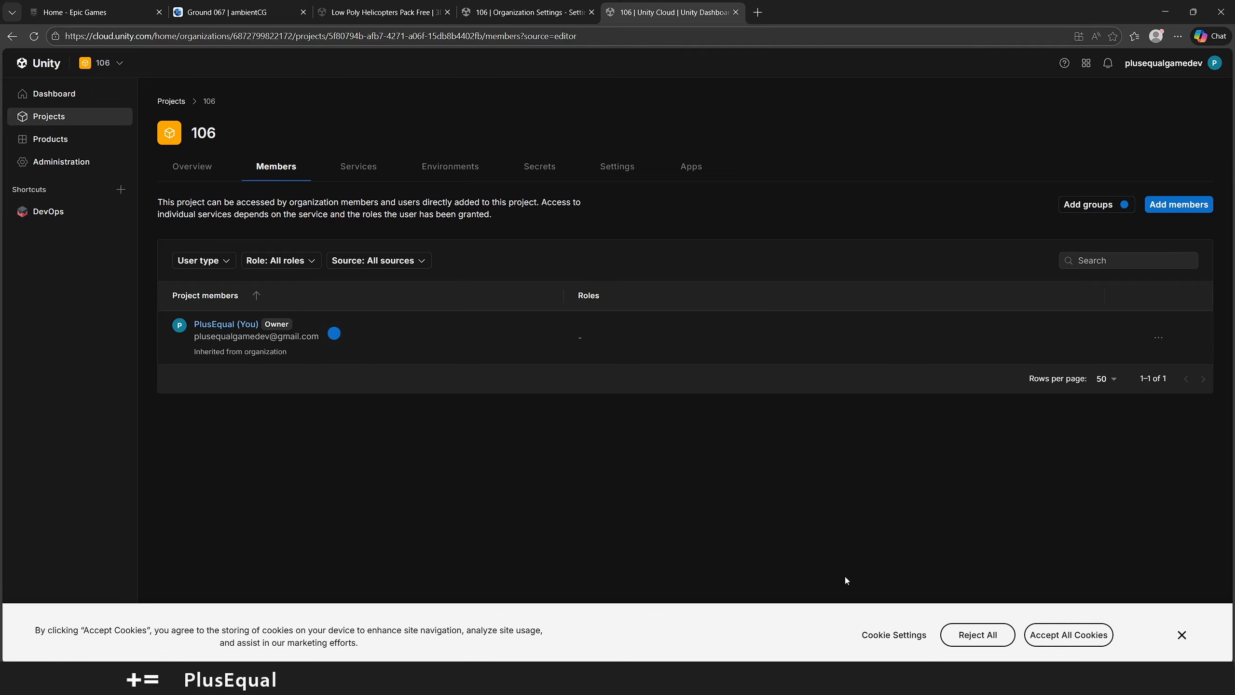
left_click(845, 680)
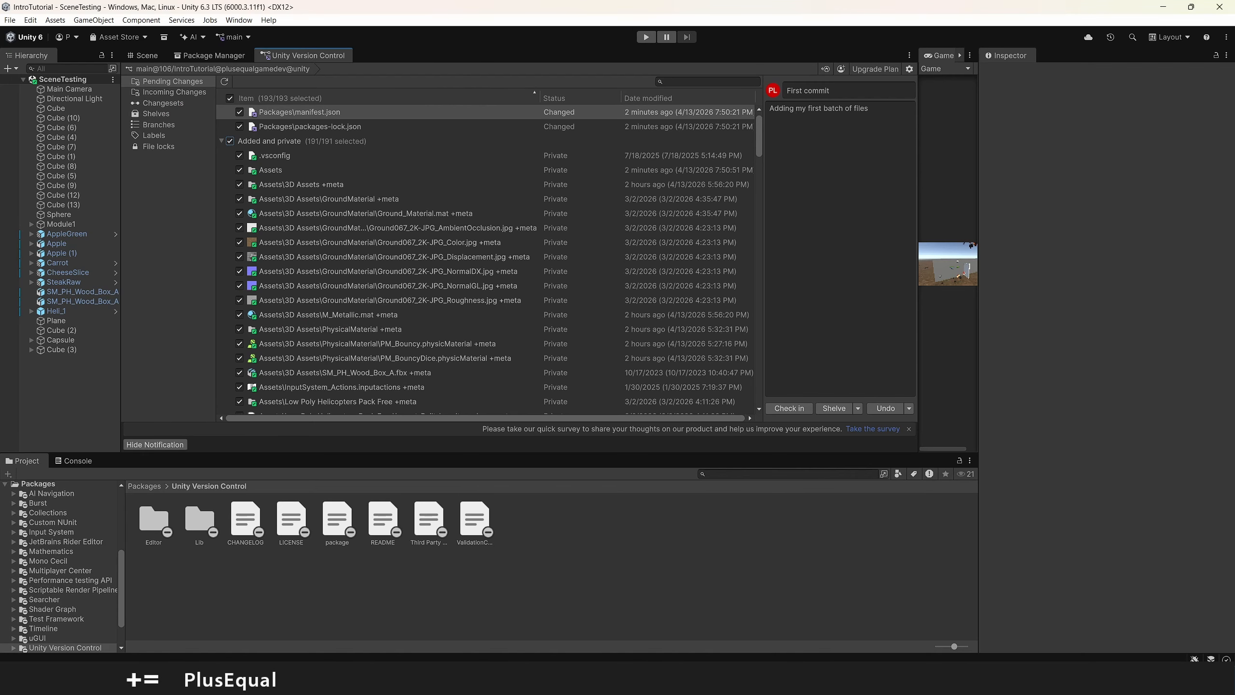
View the IntroTutorial repository in Unity Cloud and review the Unity Version Control project settings in the editor
left_click(881, 69)
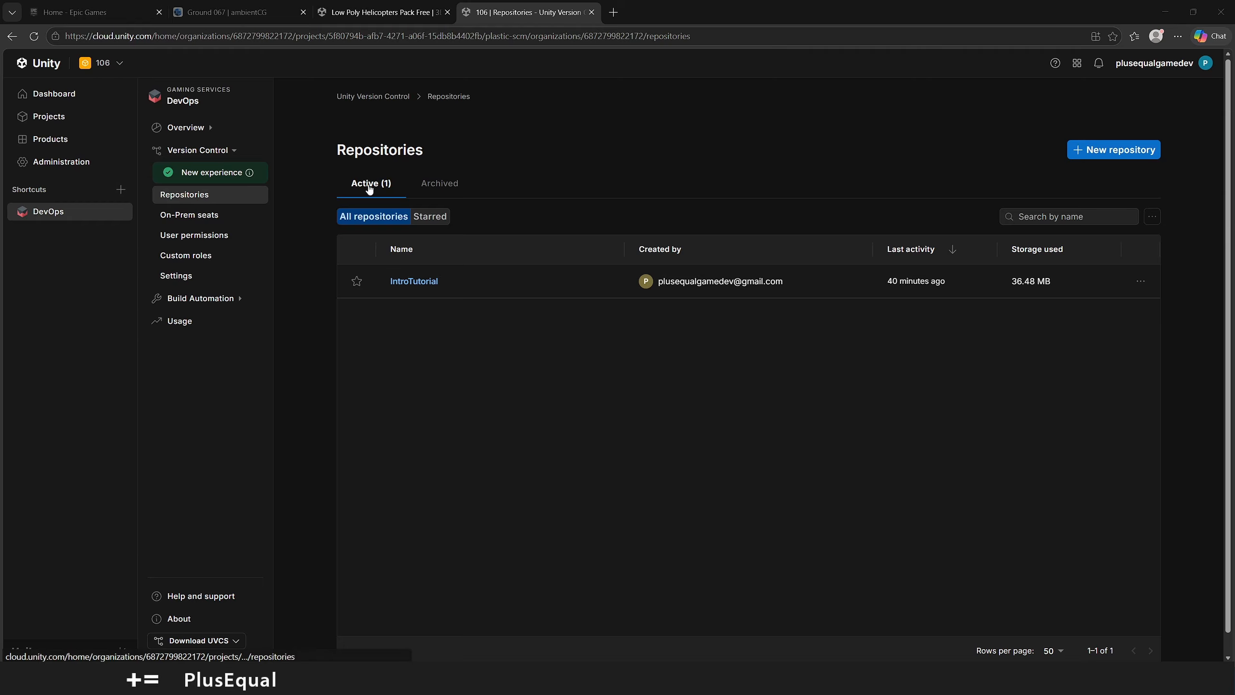
left_click(413, 282)
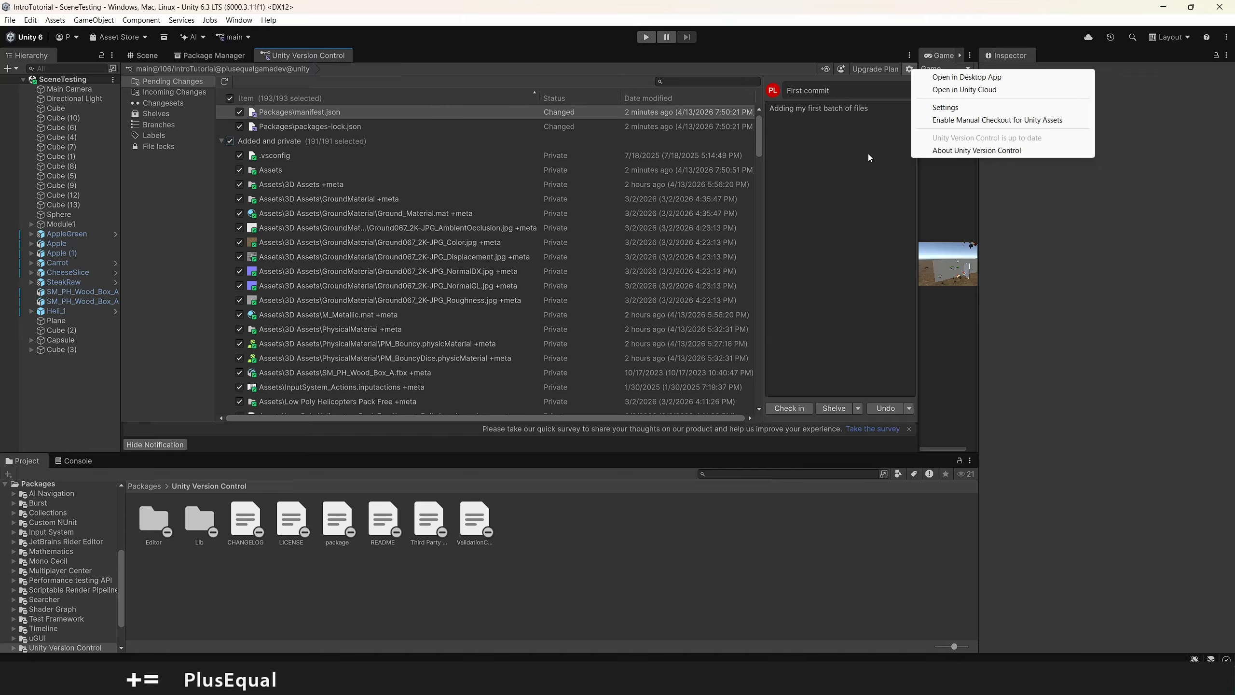
left_click(945, 108)
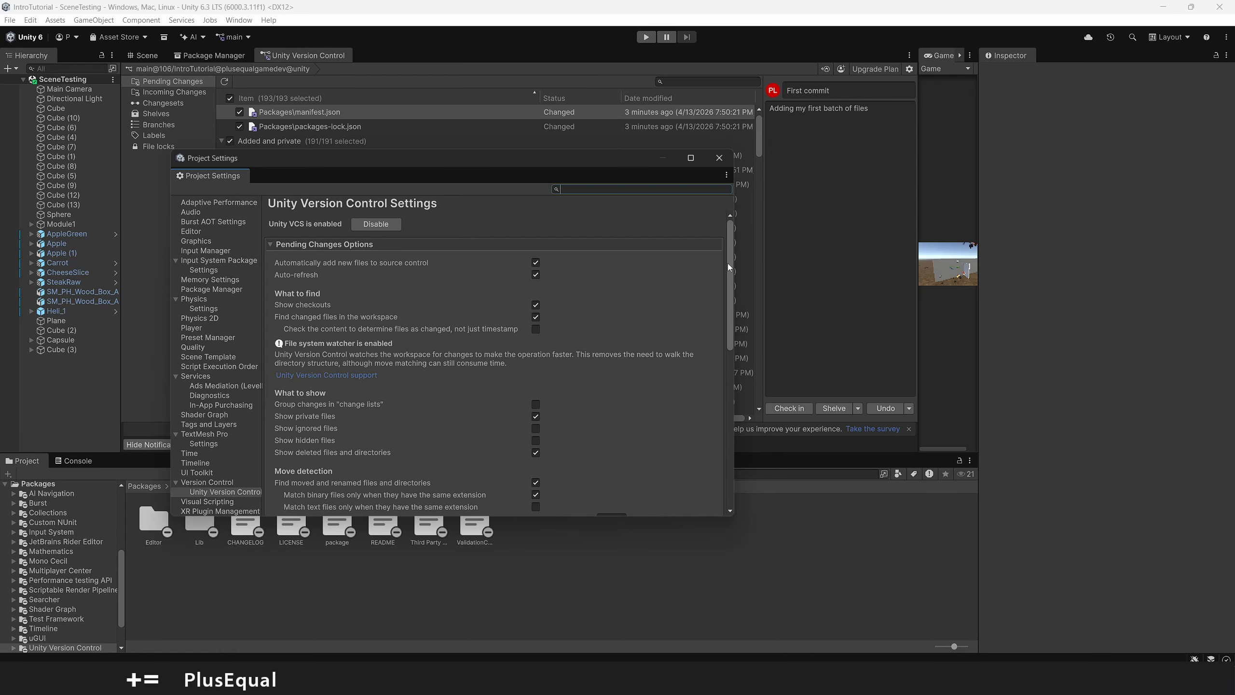
left_click_drag(730, 263, 712, 441)
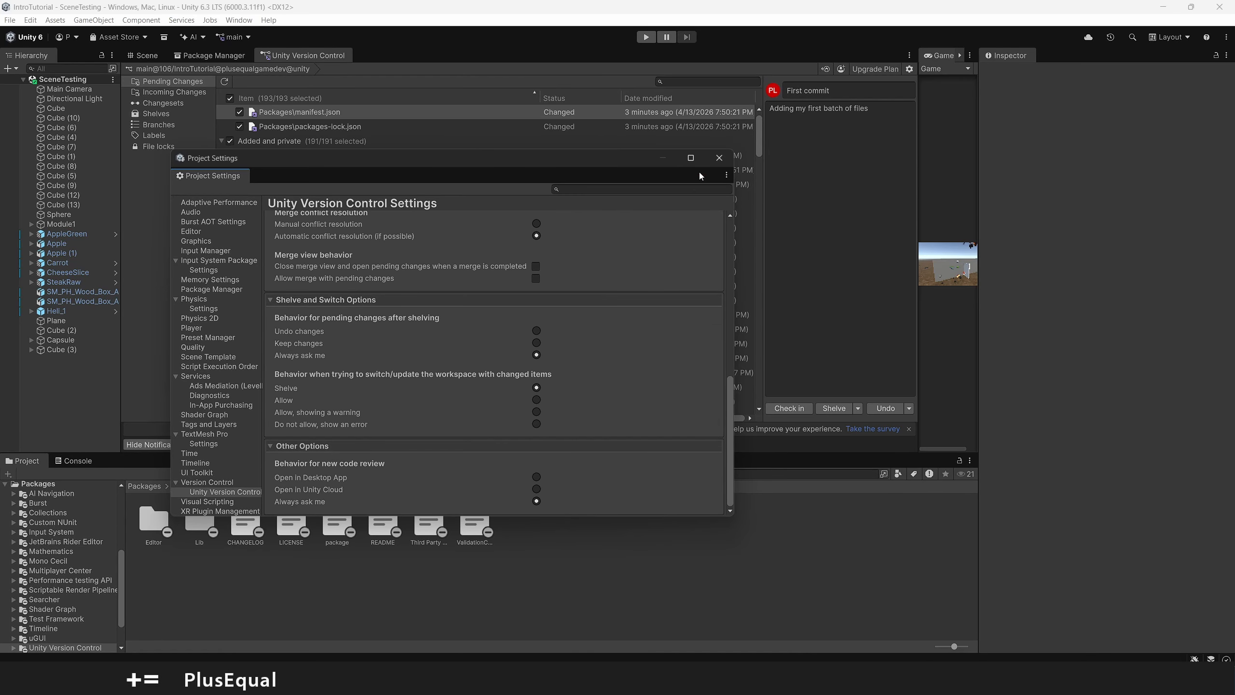
left_click(720, 158)
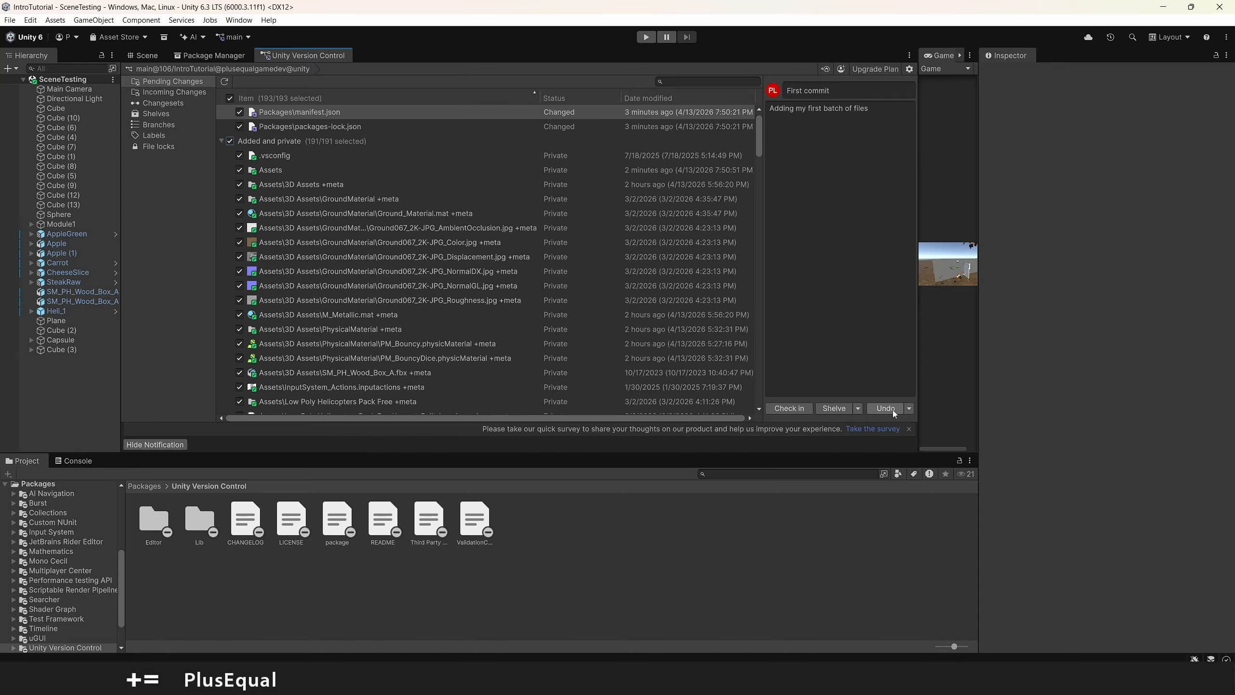
left_click(908, 410)
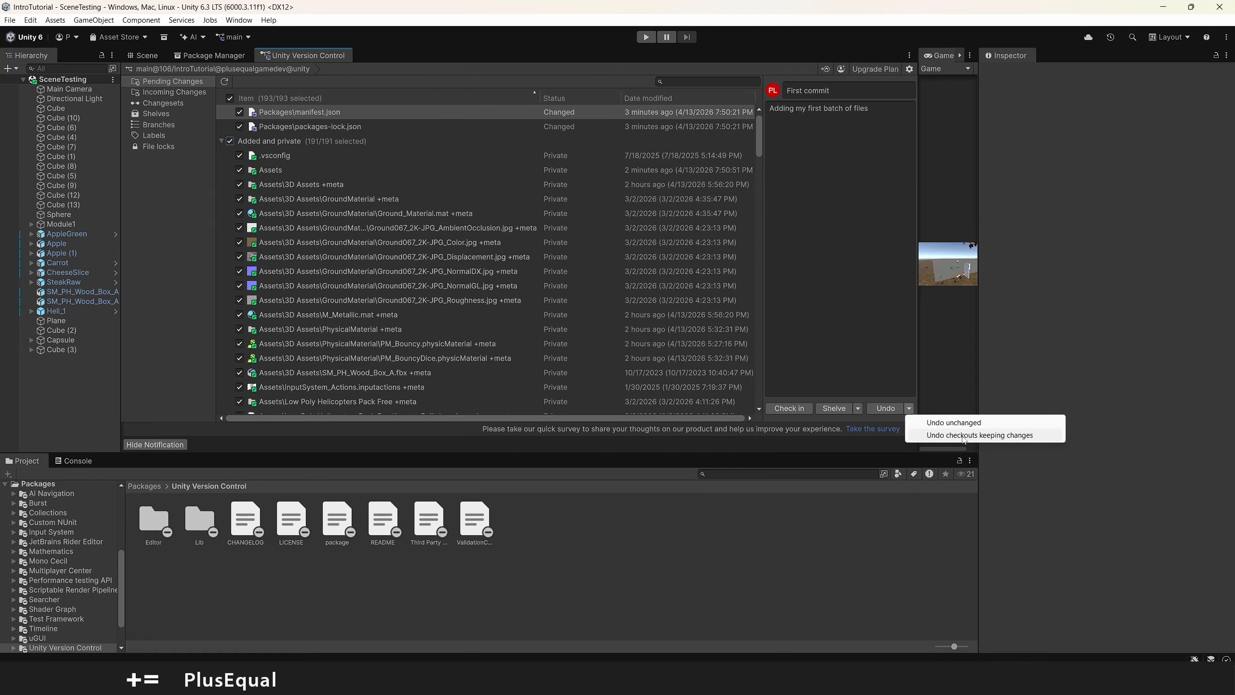
left_click(964, 439)
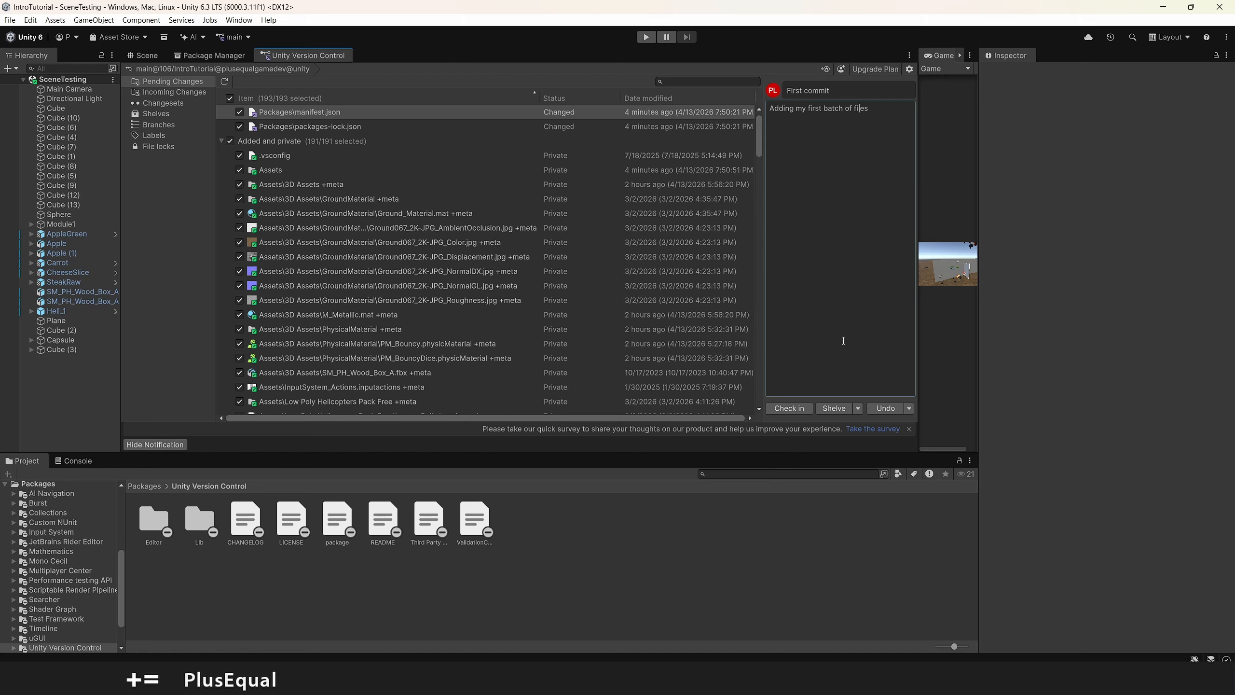
Check in all selected pending changes and open the changeset created from them
left_click(799, 411)
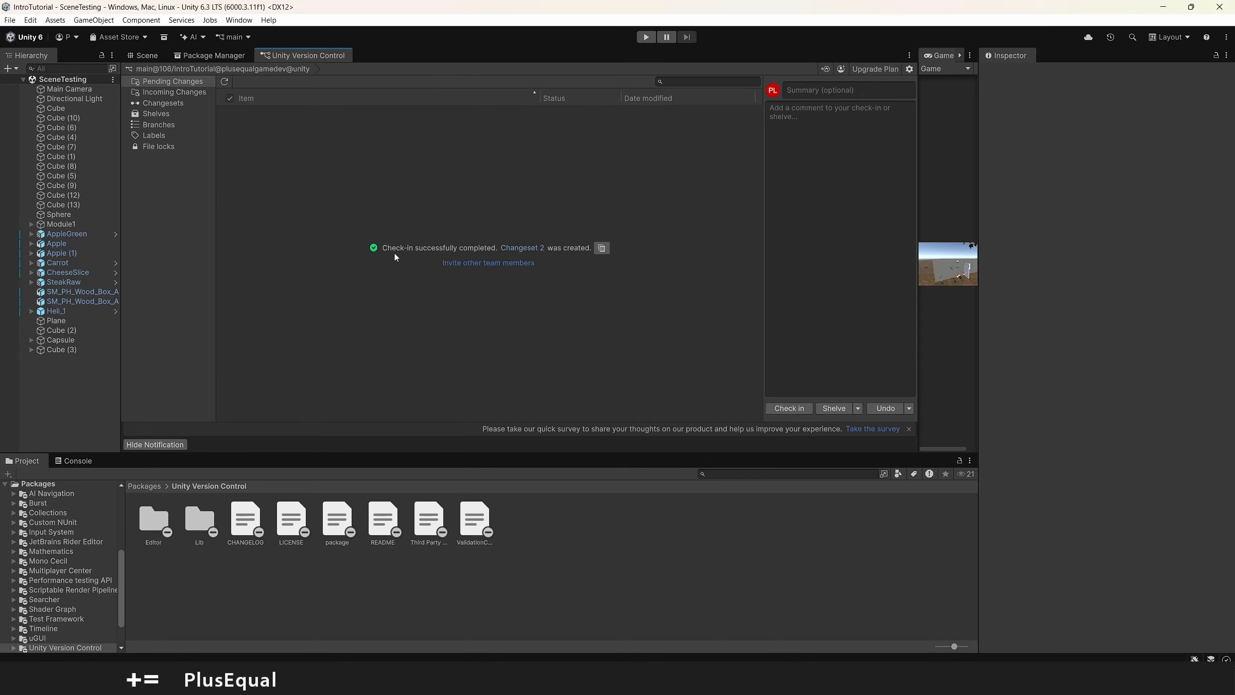
left_click(508, 248)
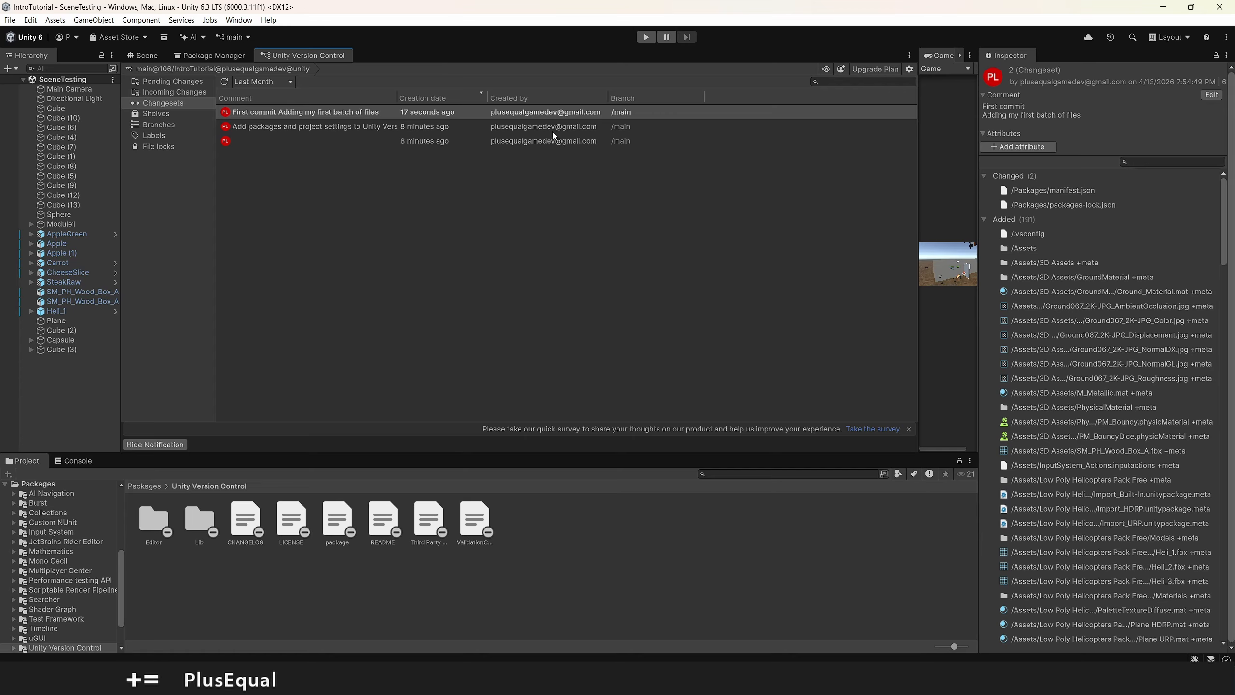
Inspect the details and changed files of each changeset on the main branch, from the oldest to the newest
left_click(385, 140)
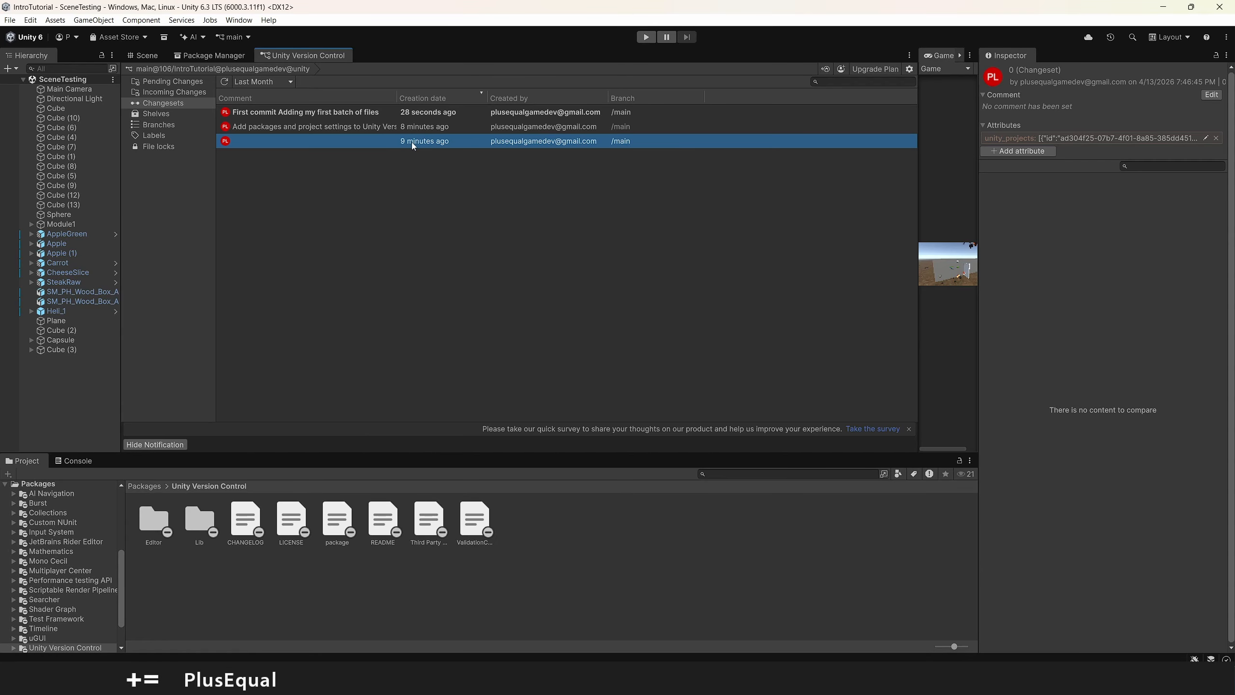
left_click(403, 129)
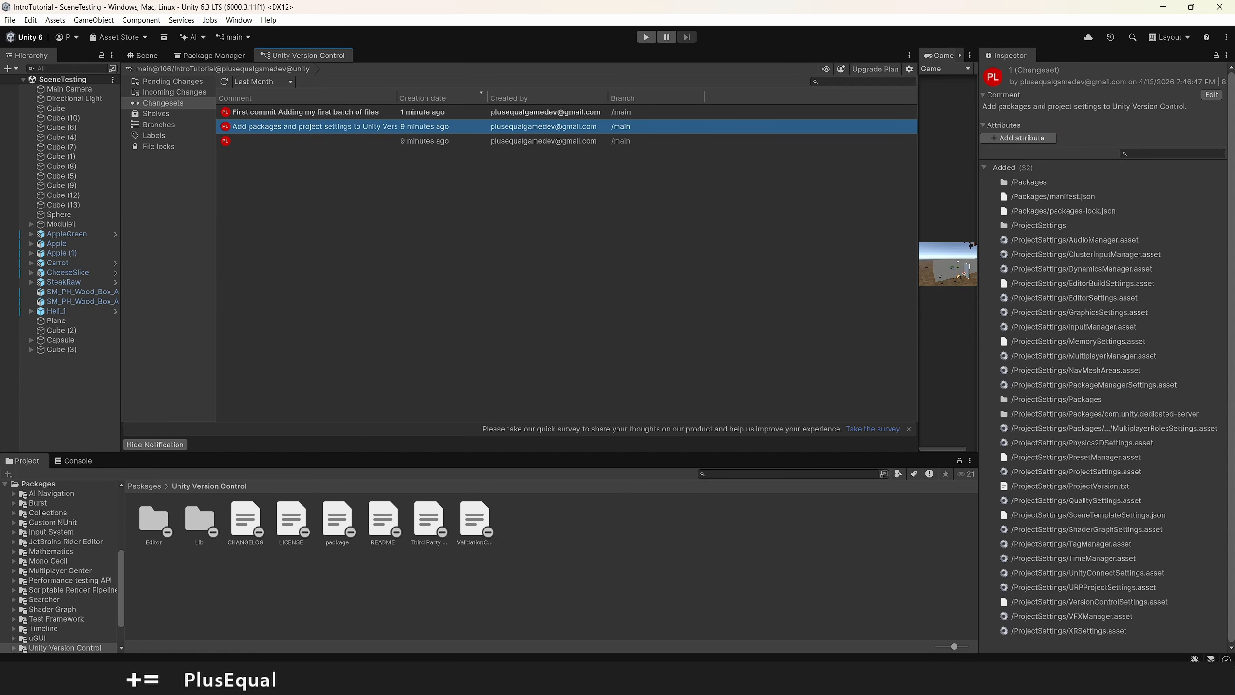
left_click(311, 114)
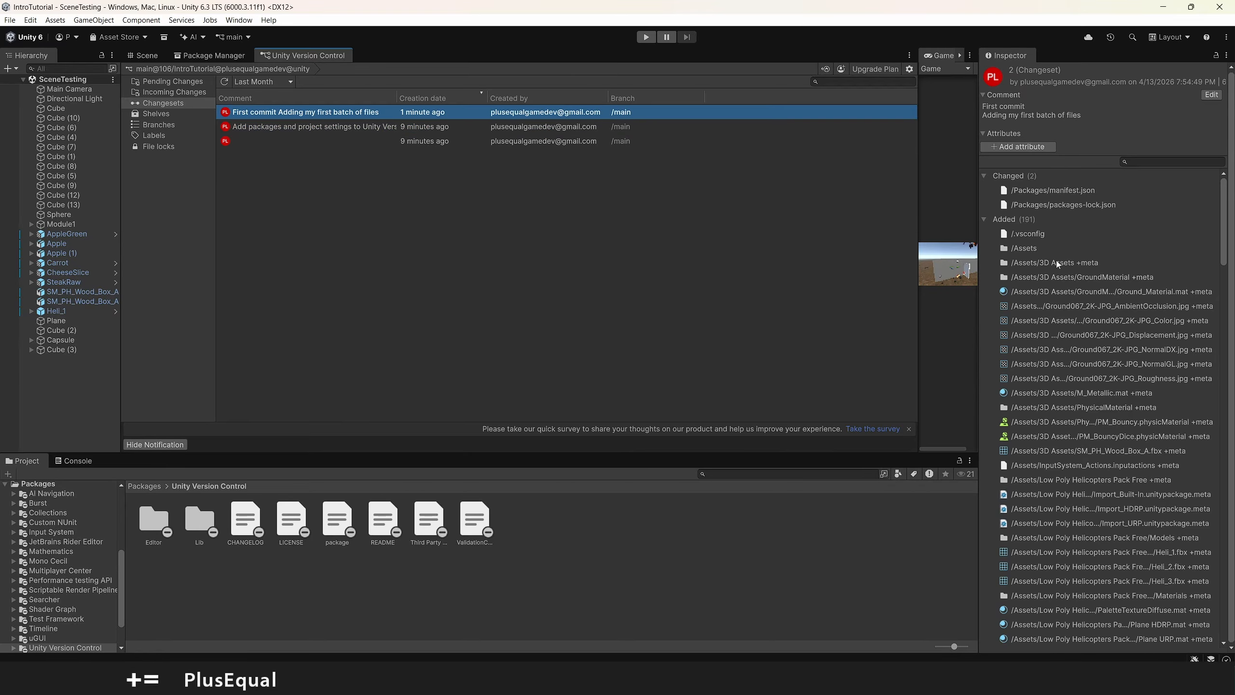
Examine the actions offered for the two older changesets without applying any, and reselect the "First commit" changeset
left_click(279, 126)
right_click(278, 127)
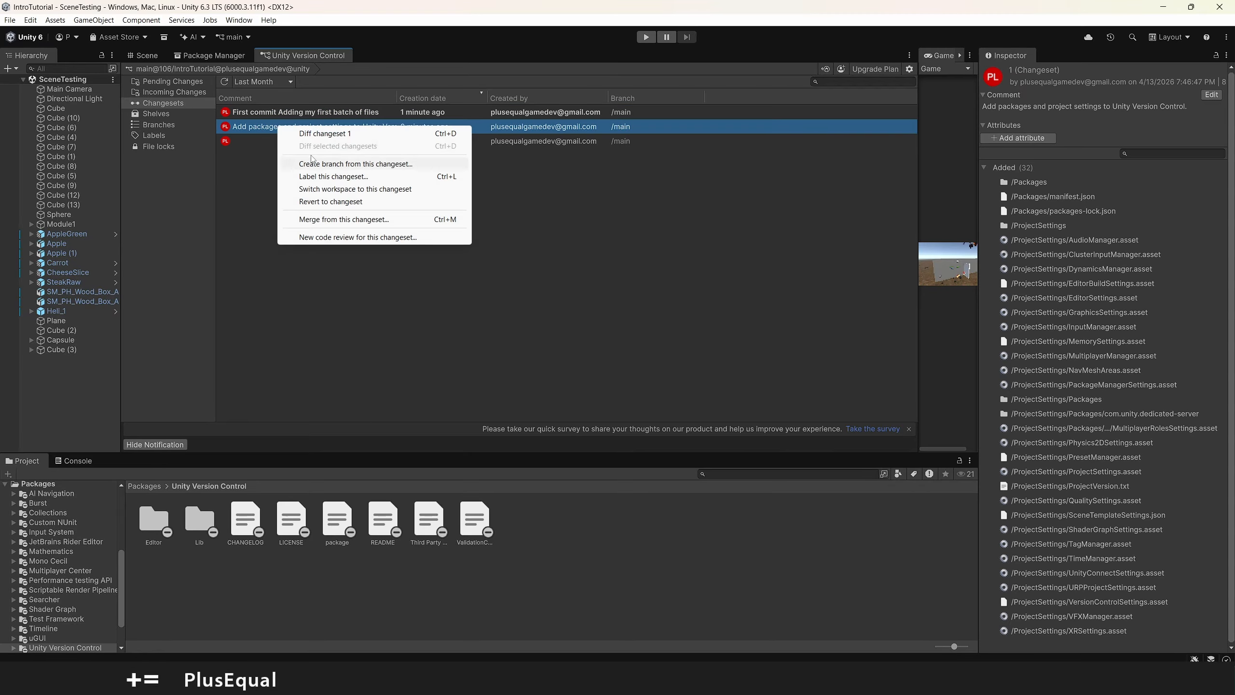
left_click(245, 134)
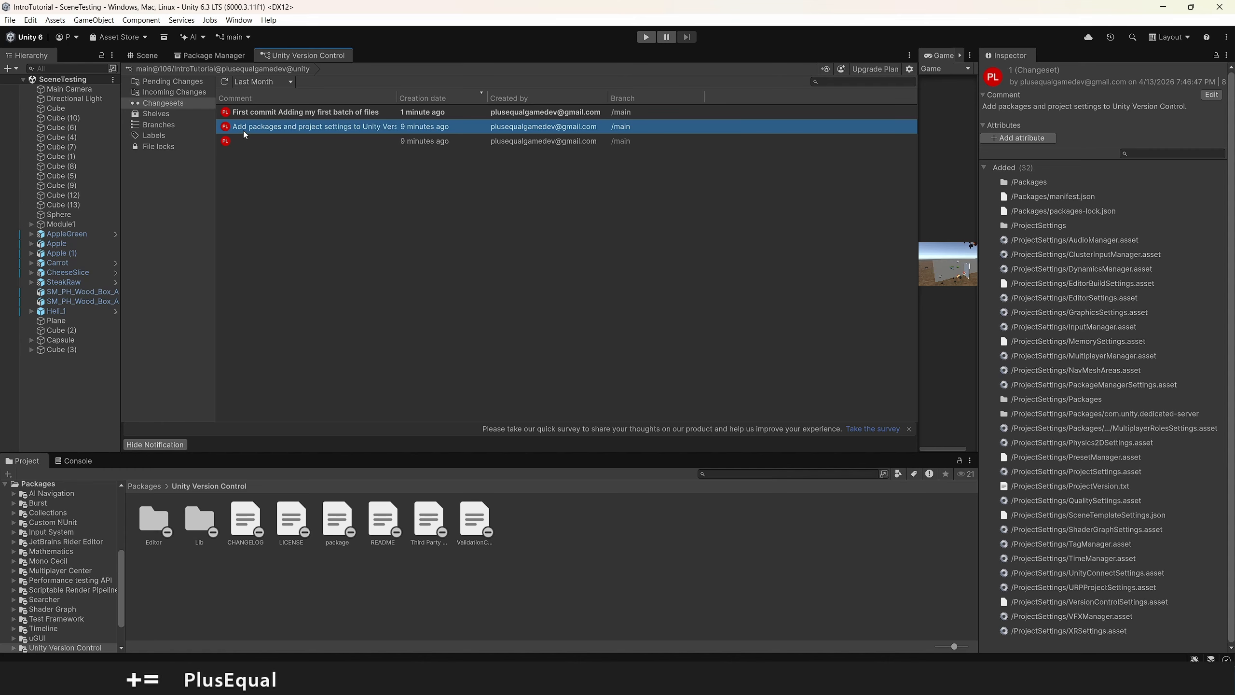
left_click(235, 141)
right_click(235, 142)
left_click(254, 122)
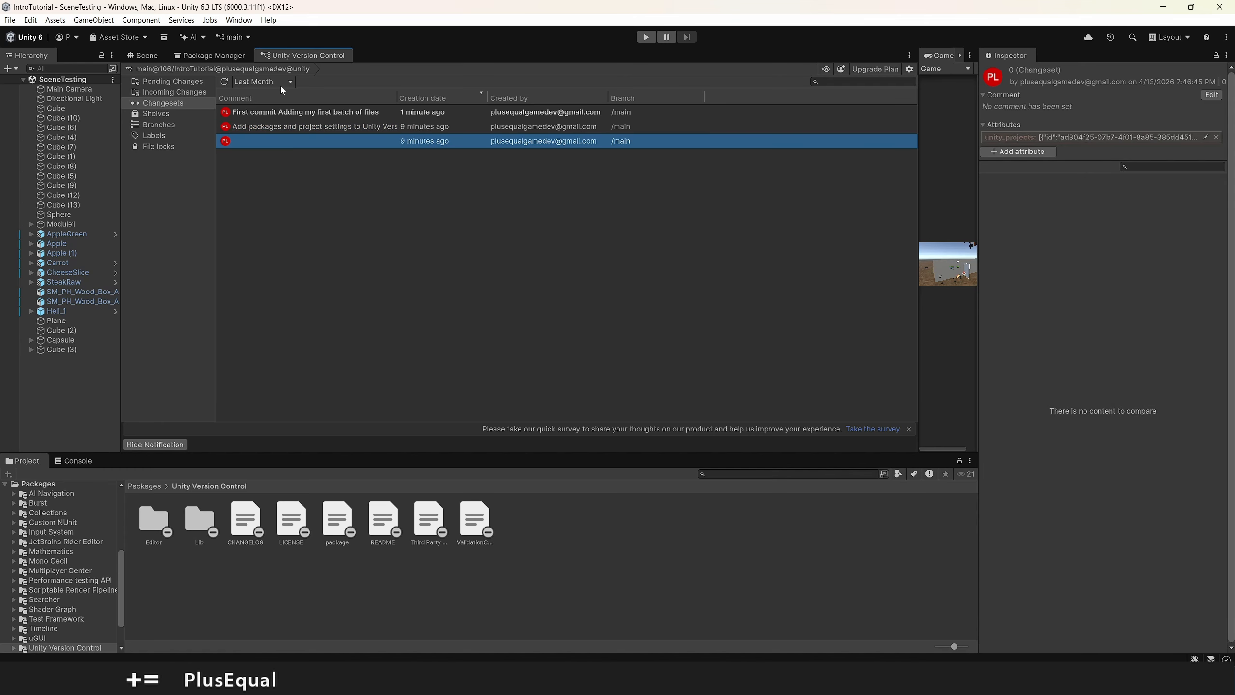
left_click(256, 112)
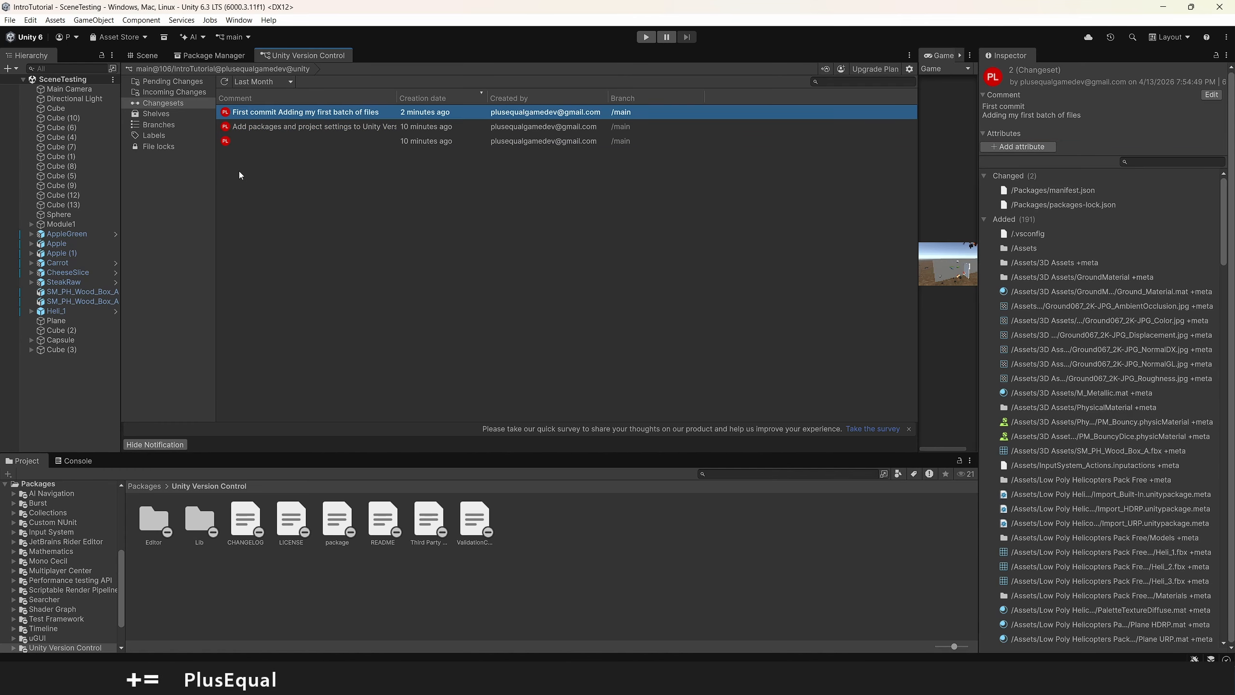
Visit the SceneTesting scene and inspect the pending change for Assets\Scenes\SceneTesting.unity in Unity Version Control
left_click(142, 55)
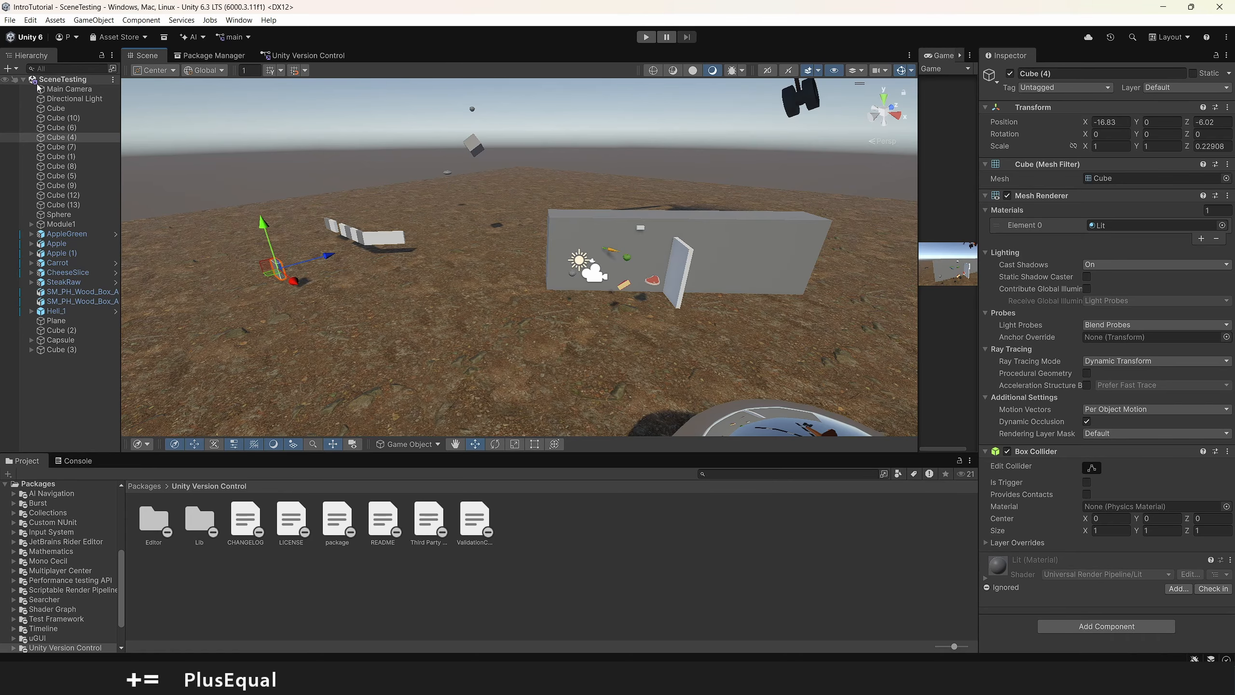
left_click(319, 58)
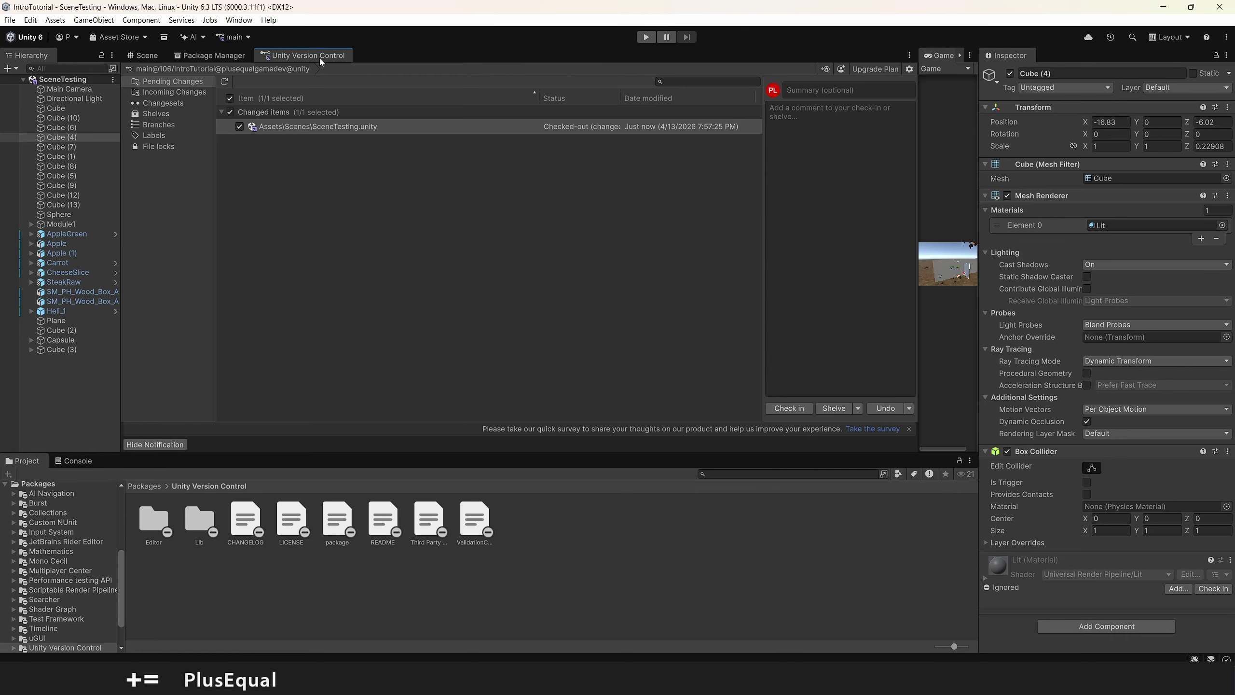
left_click(286, 126)
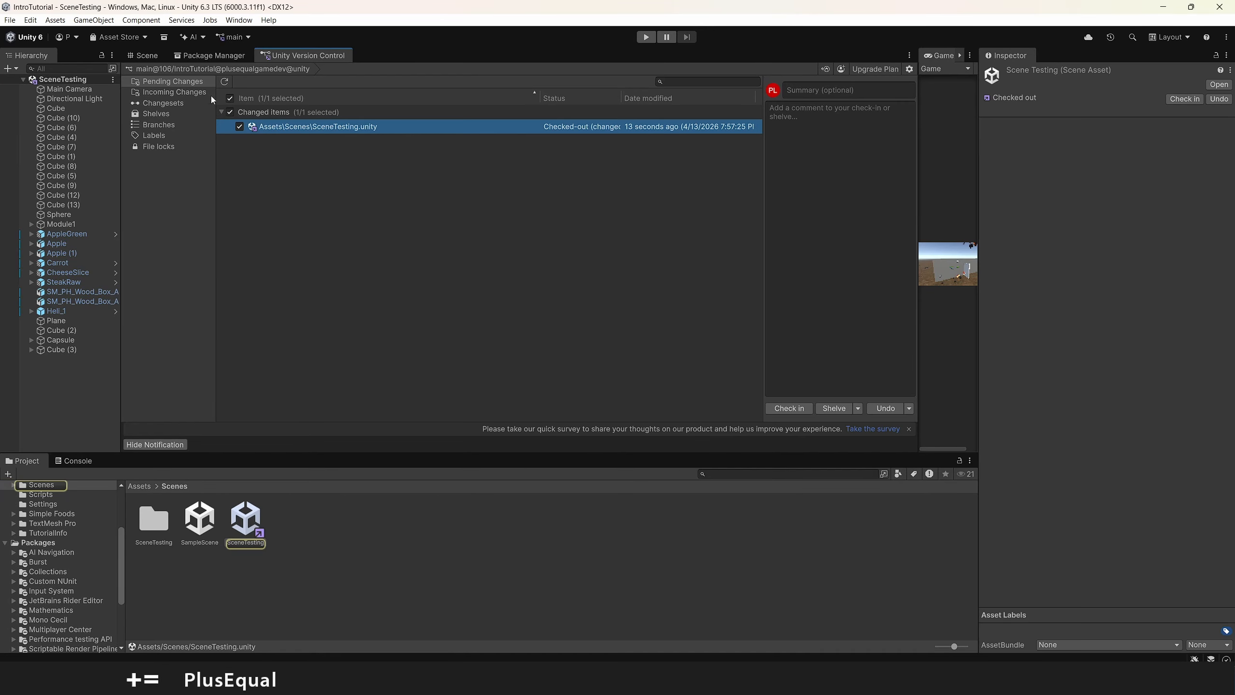
left_click(372, 139)
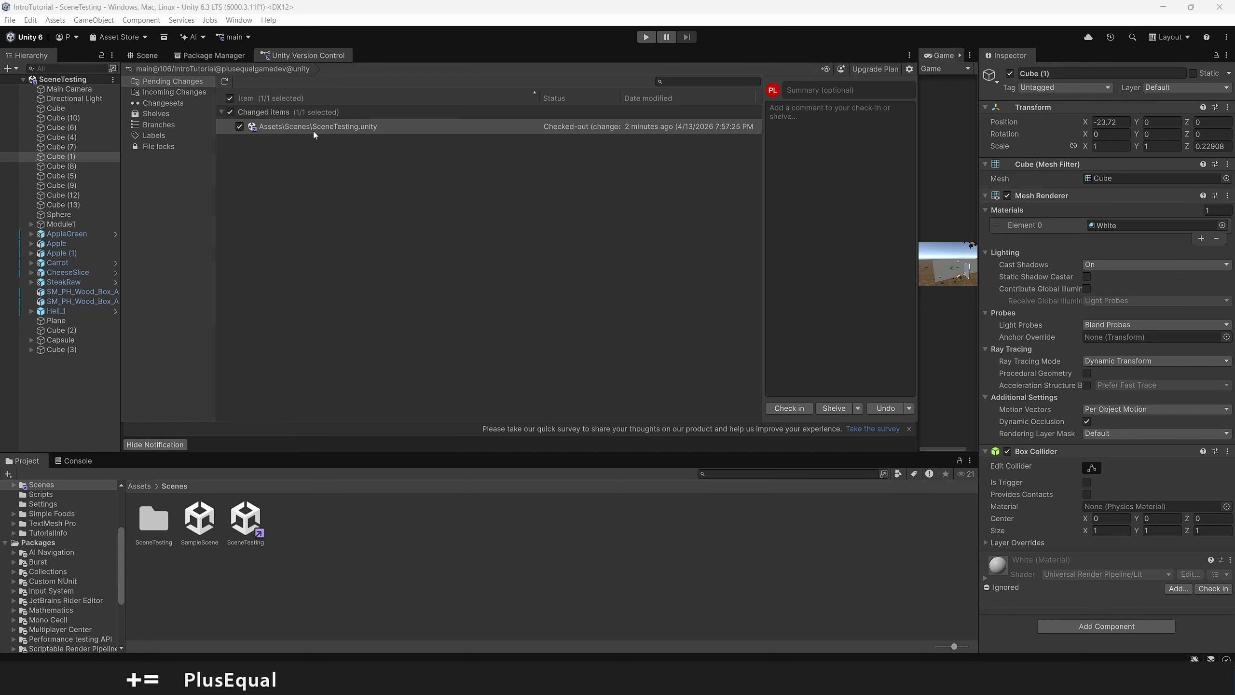